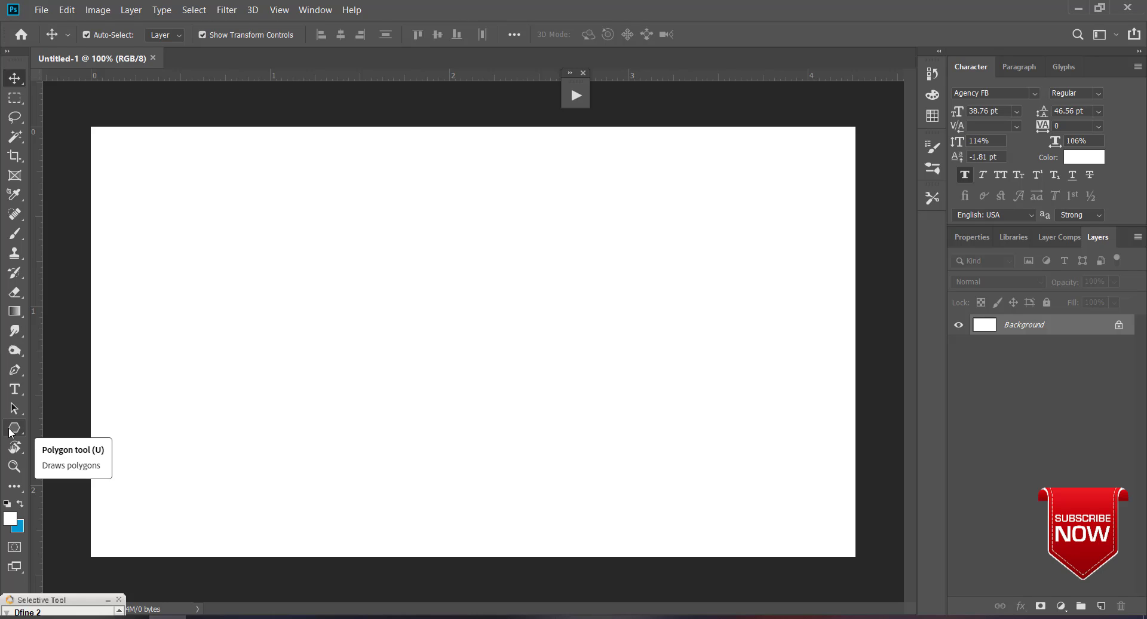
# - Draw a 6-sided hexagon outline, about 503 px wide, as shape layer Polygon 1
pyautogui.click(10, 430)
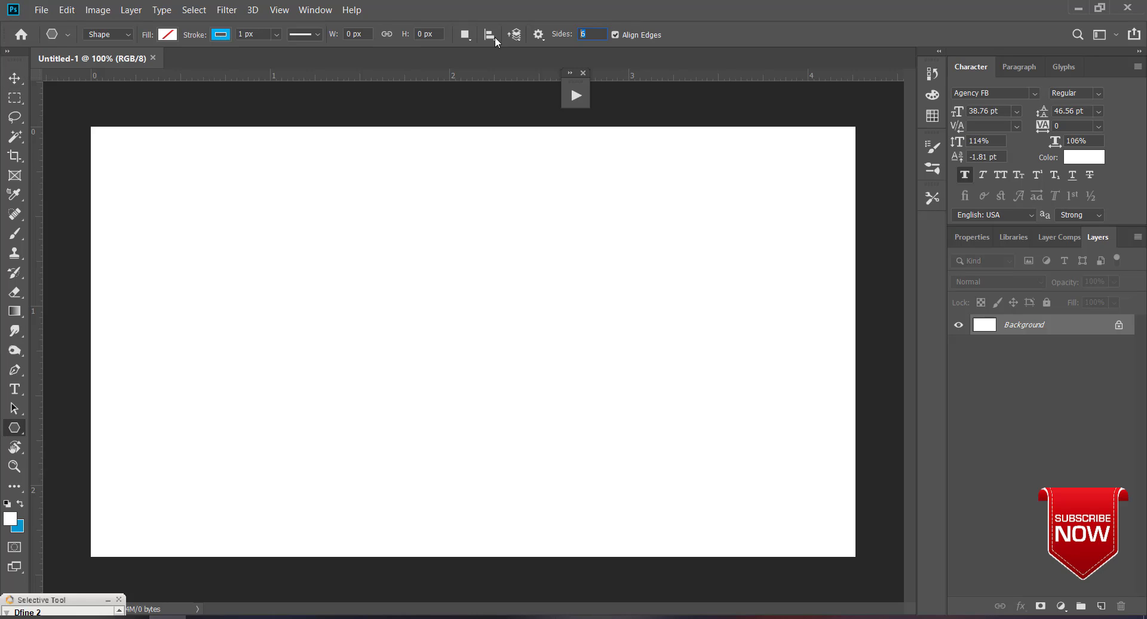
pyautogui.click(14, 78)
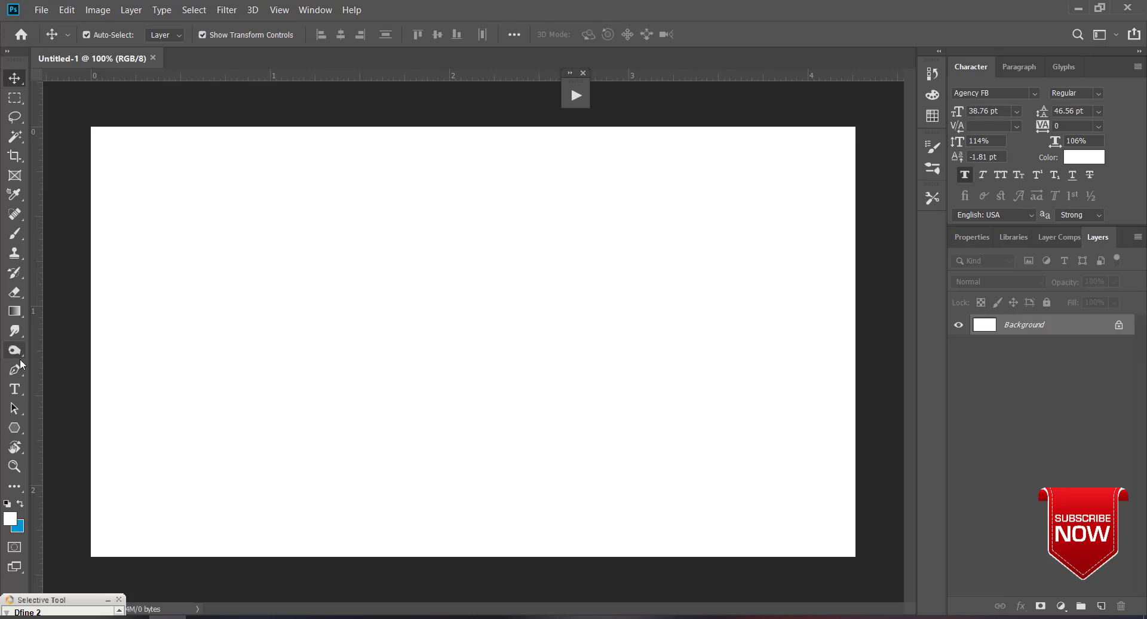
pyautogui.click(14, 427)
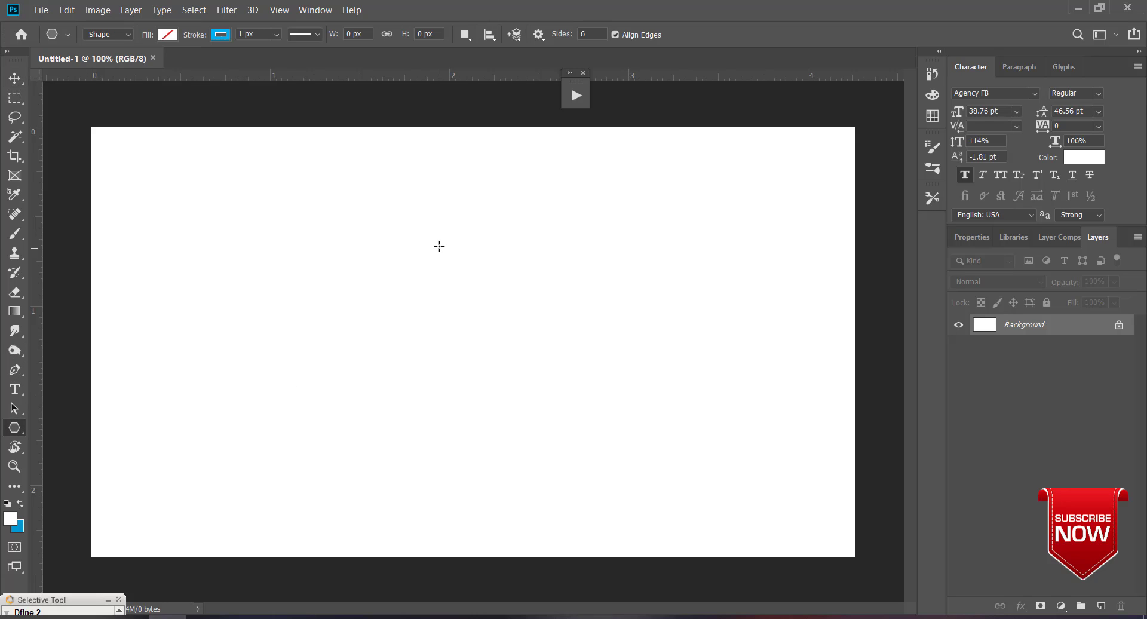
pyautogui.moveTo(439, 247); pyautogui.dragTo(560, 356)
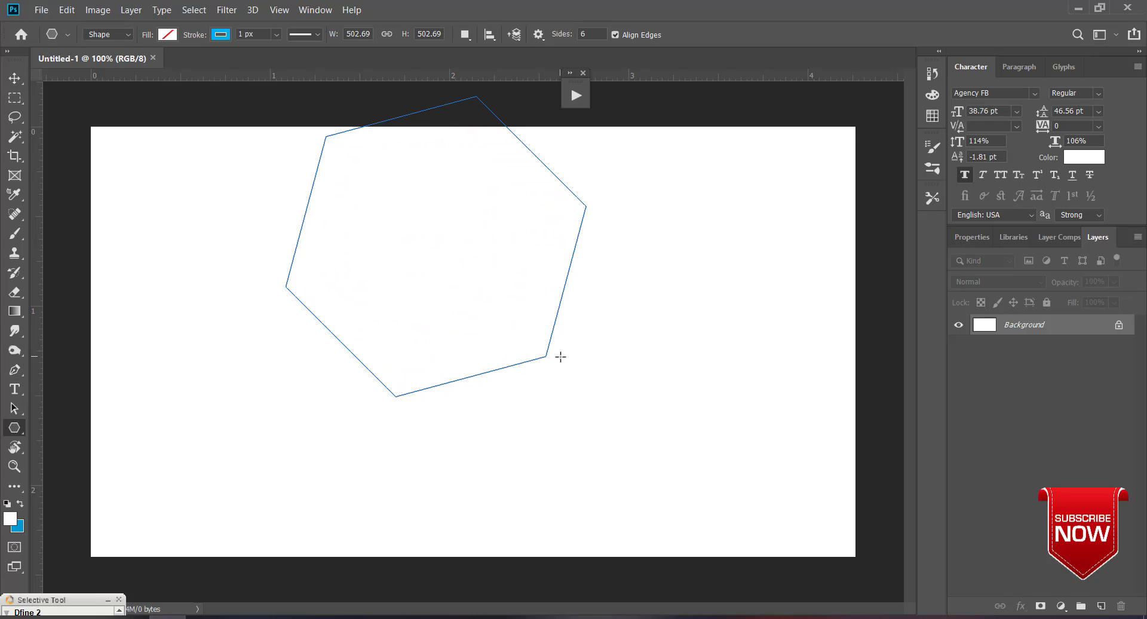
pyautogui.press('v')
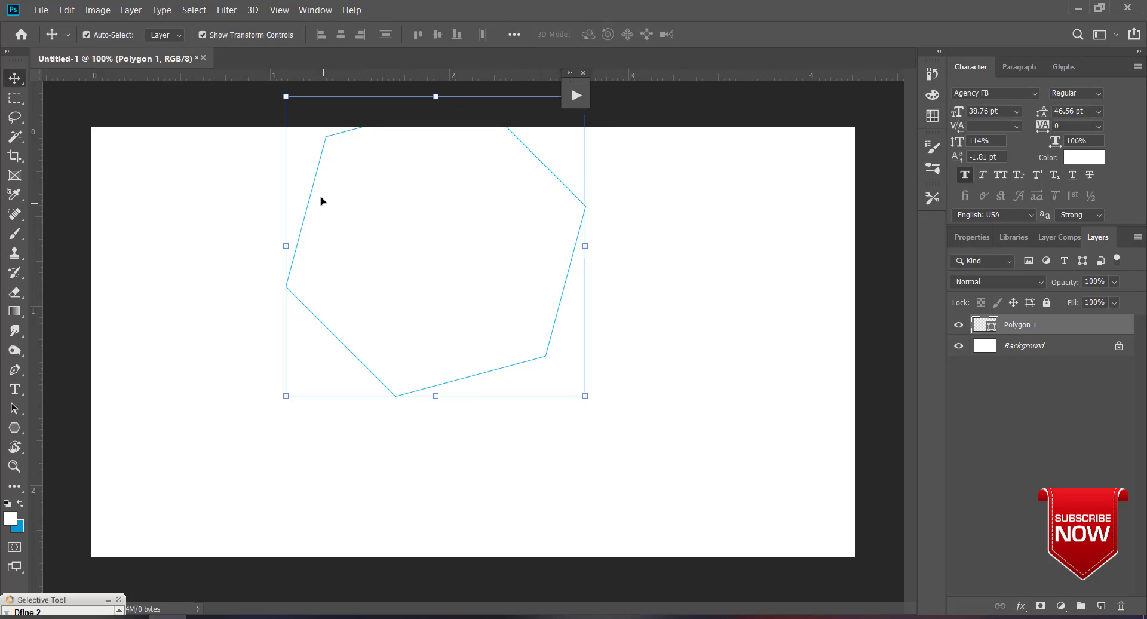
# - Keep the hexagon upright, centre it, and scale it to about 86% (391 × 447 px)
pyautogui.moveTo(317, 199); pyautogui.dragTo(357, 306)
pyautogui.moveTo(634, 207); pyautogui.dragTo(593, 167)
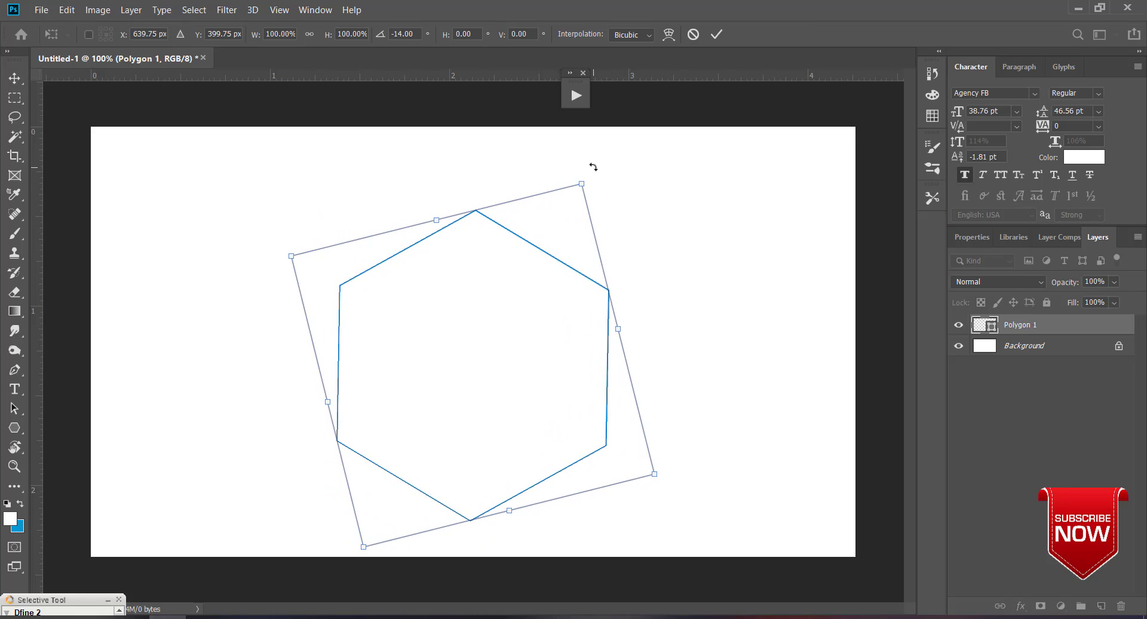
pyautogui.press('Escape')
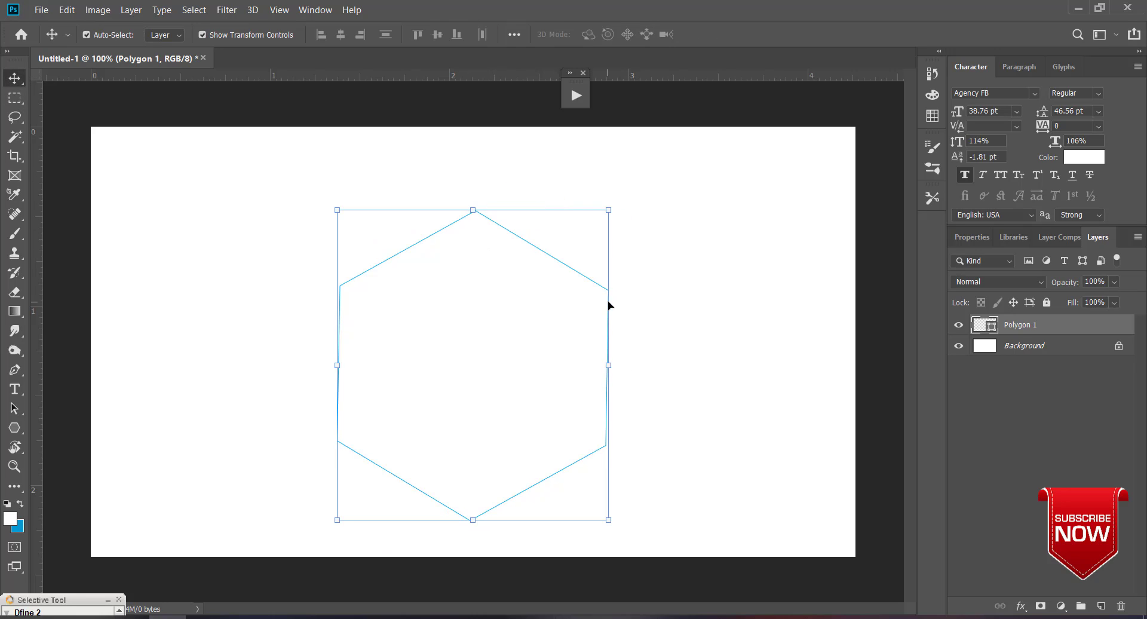
pyautogui.moveTo(608, 305); pyautogui.dragTo(610, 318)
pyautogui.click(610, 318)
pyautogui.moveTo(423, 494)
pyautogui.mouseDown()
pyautogui.moveTo(421, 464)
pyautogui.moveTo(431, 497)
pyautogui.mouseUp()
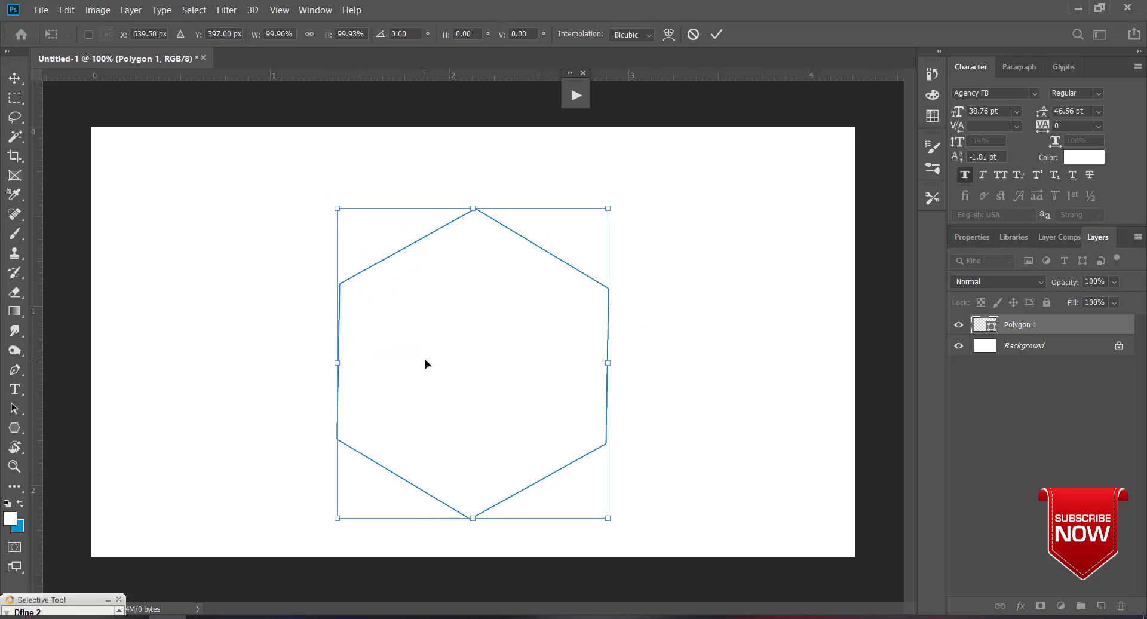
pyautogui.moveTo(609, 532); pyautogui.dragTo(590, 495)
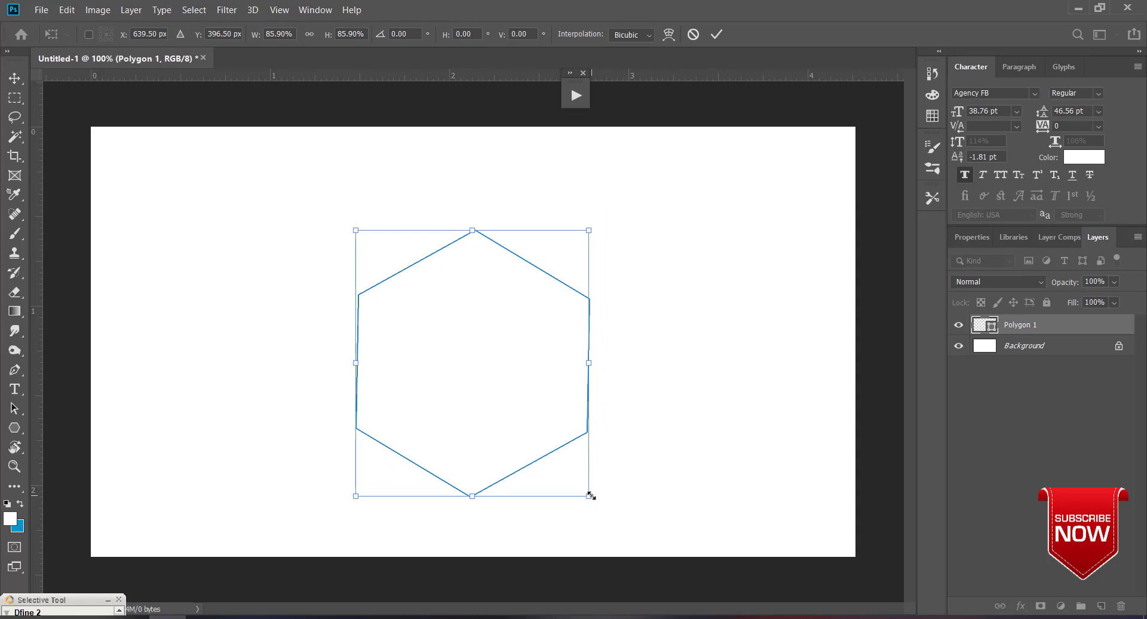
pyautogui.click(13, 429)
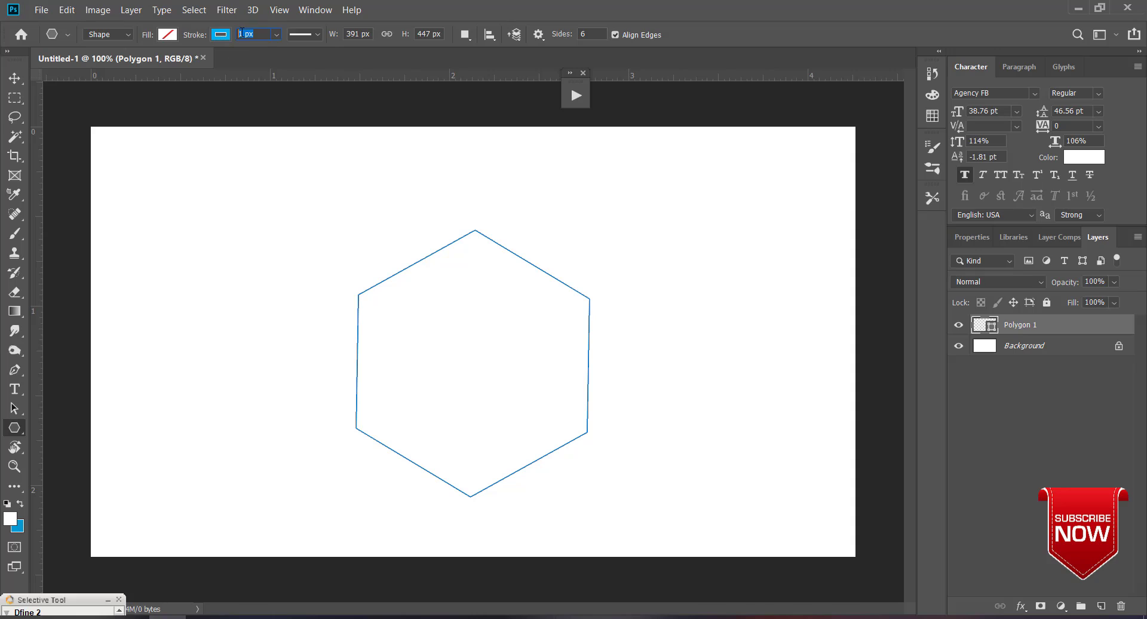
# - Set the hexagon's stroke width to 60 px, then thicken it to 83.82 px
pyautogui.write('60')
pyautogui.press('Return')
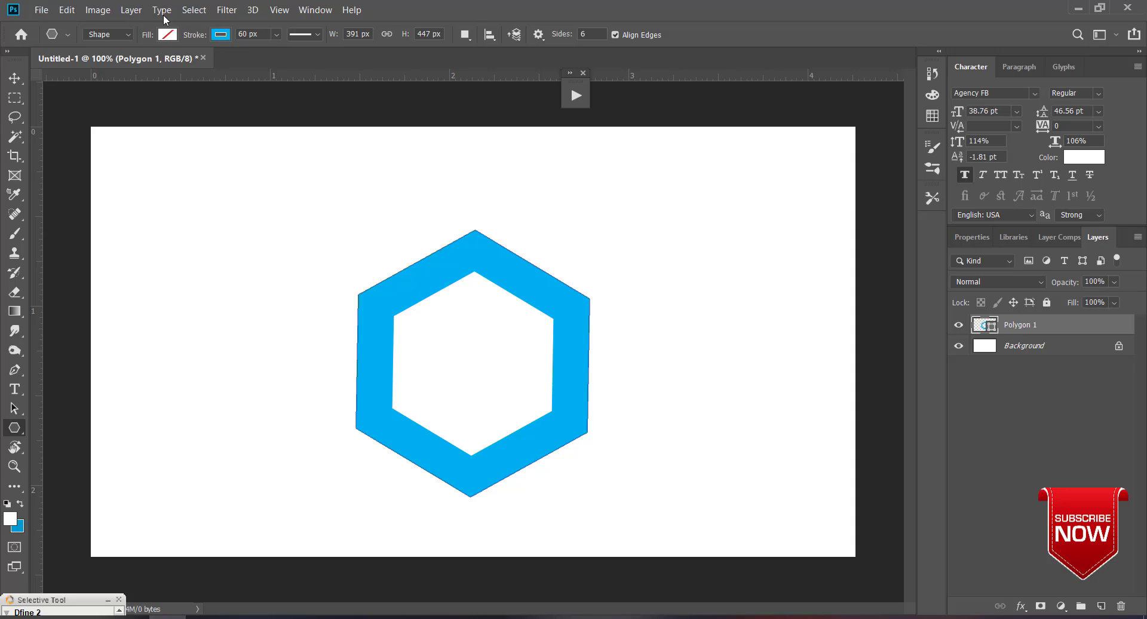
pyautogui.click(276, 34)
pyautogui.moveTo(281, 51); pyautogui.dragTo(301, 55)
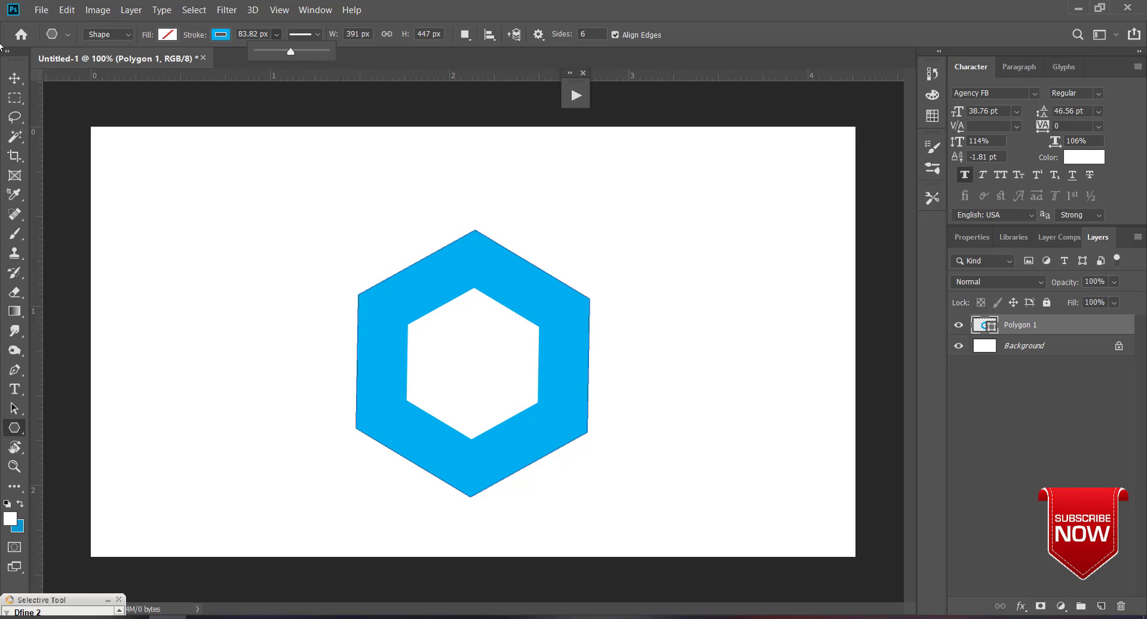
# - Duplicate the hexagon layer as Polygon 1 copy
pyautogui.click(20, 84)
pyautogui.rightClick(1049, 332)
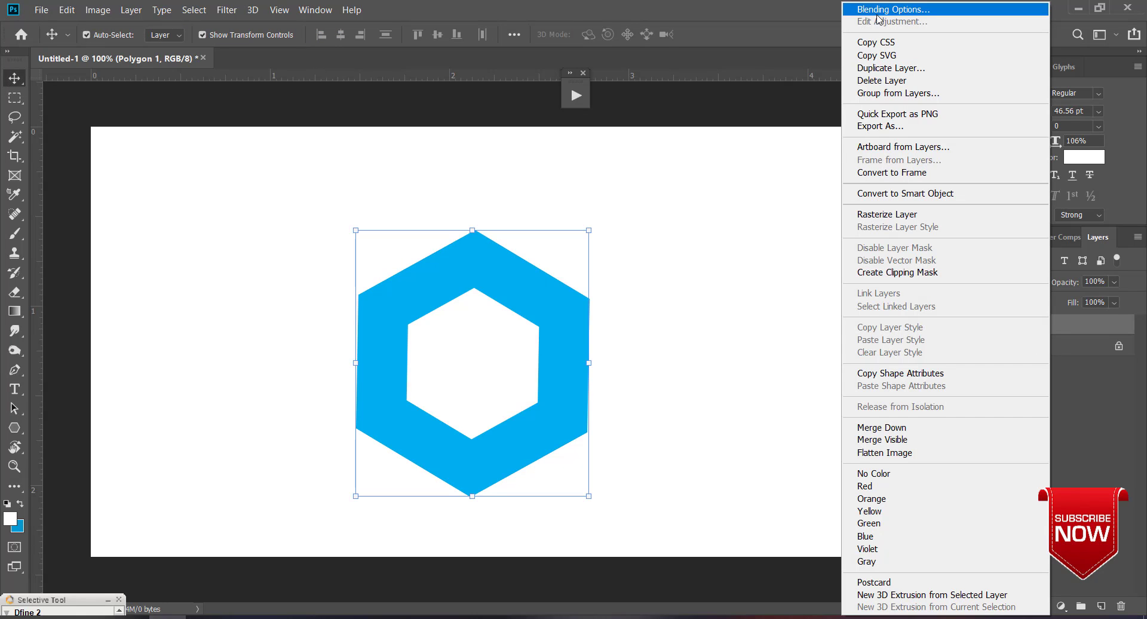
pyautogui.click(935, 74)
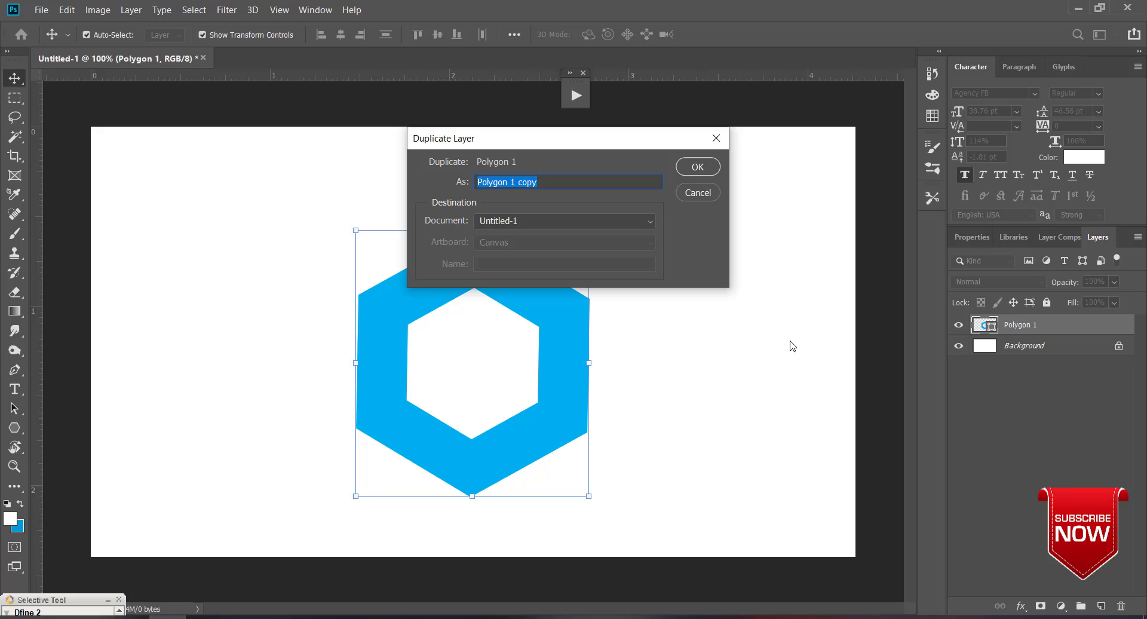
pyautogui.click(698, 167)
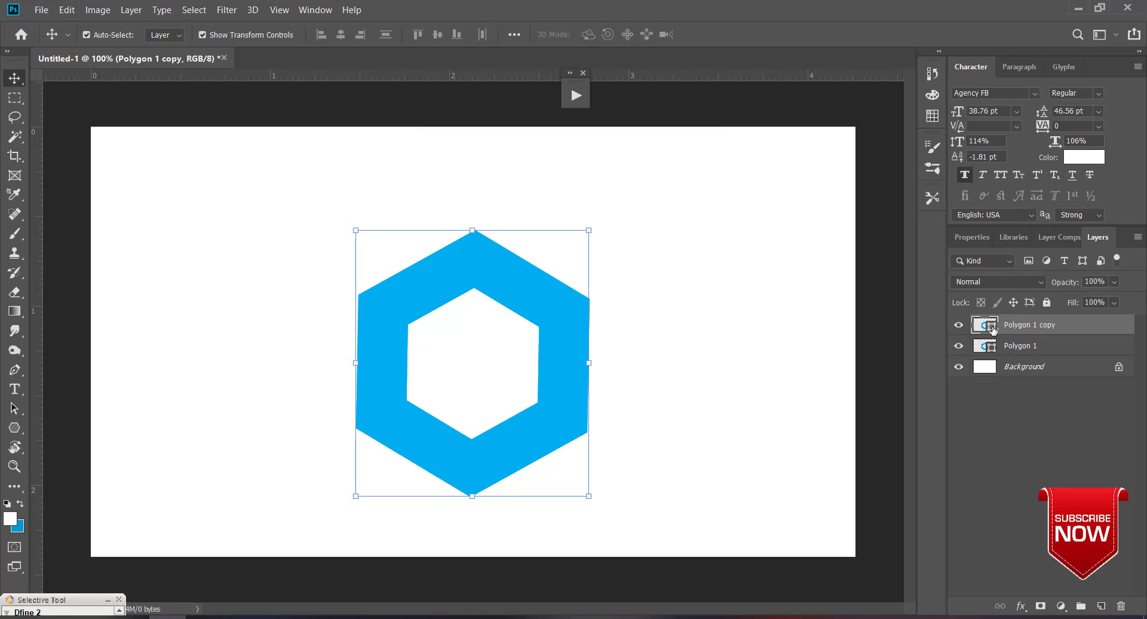
# - Set the foreground colour to the darker blue #0292c8
pyautogui.click(20, 506)
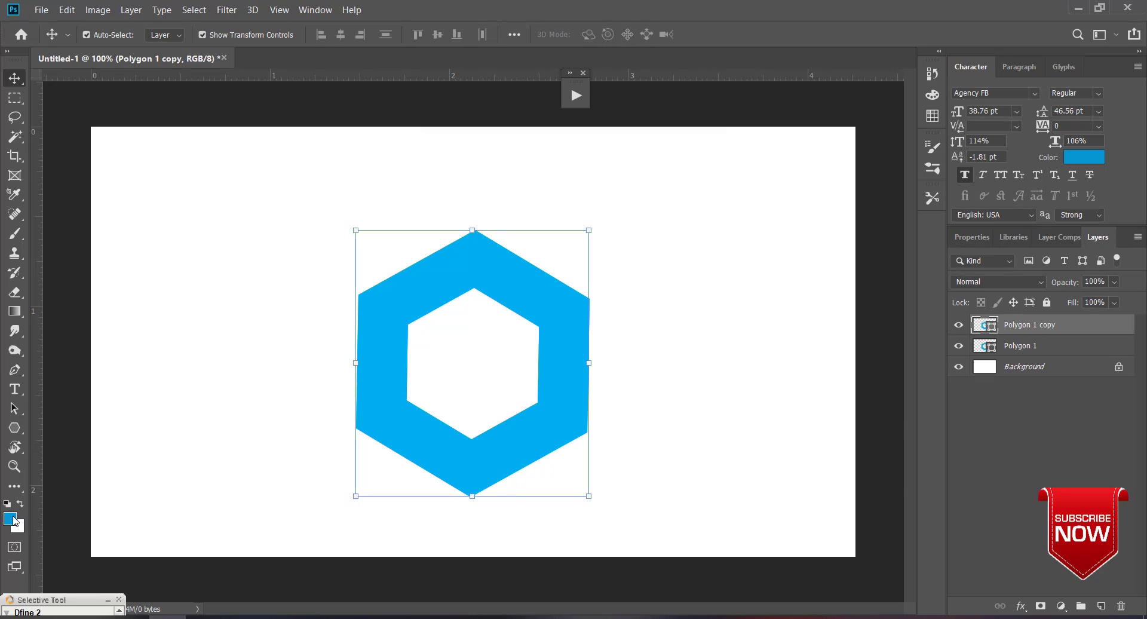
pyautogui.click(13, 519)
pyautogui.click(889, 251)
pyautogui.click(12, 517)
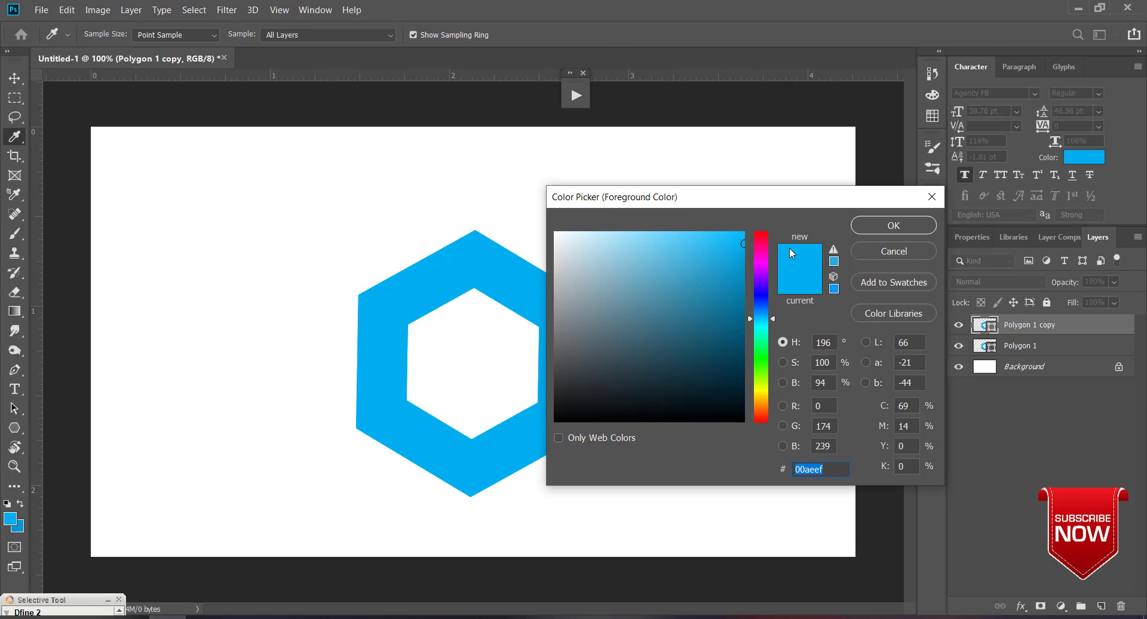
pyautogui.click(878, 226)
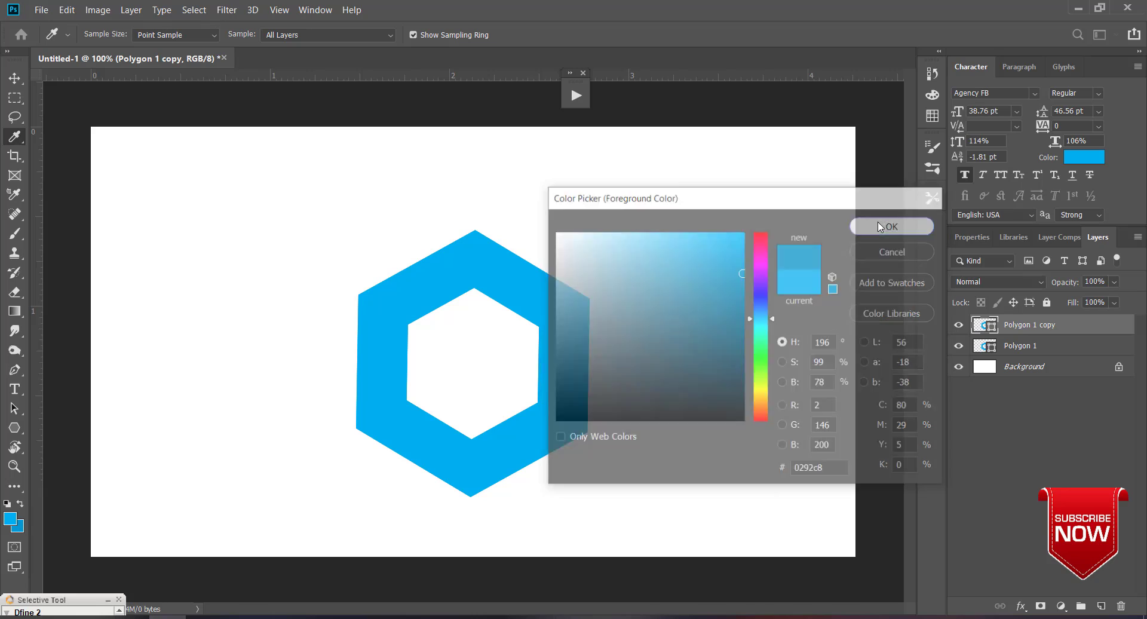
# - Apply #0292c8 to the Polygon 1 copy hexagon's stroke
pyautogui.click(14, 428)
pyautogui.click(224, 35)
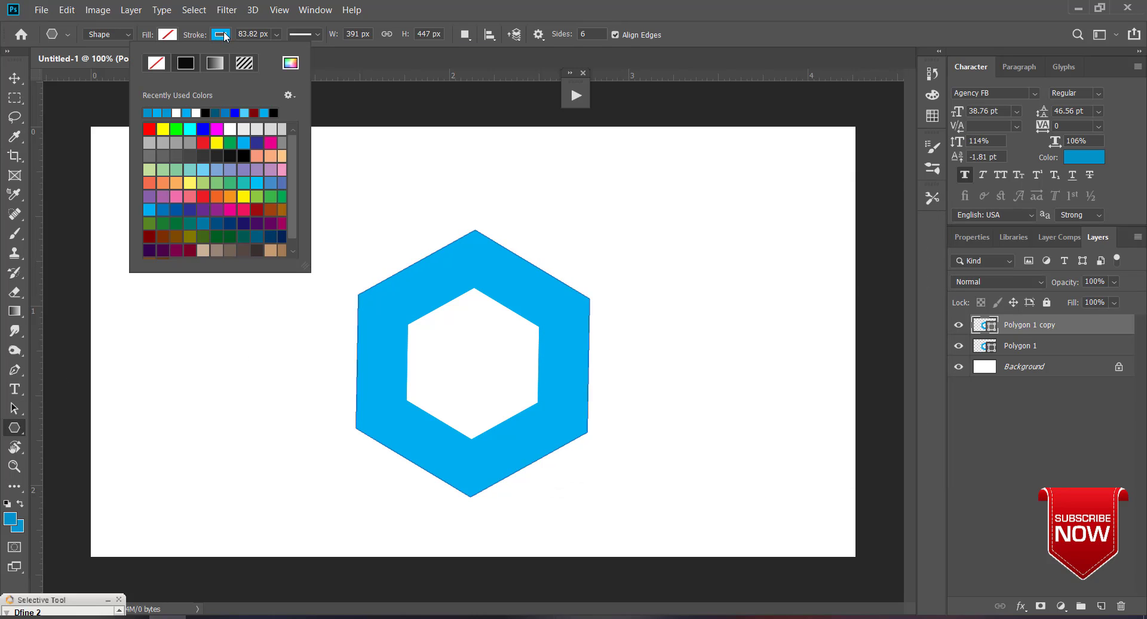
pyautogui.click(152, 112)
pyautogui.click(15, 80)
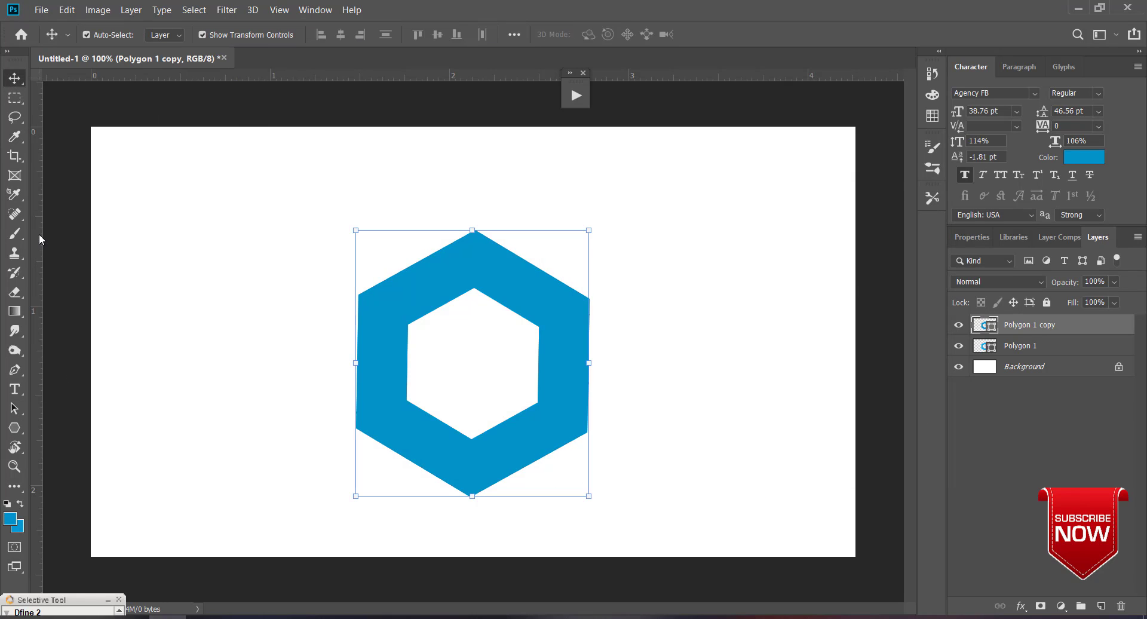
pyautogui.click(141, 236)
pyautogui.click(14, 97)
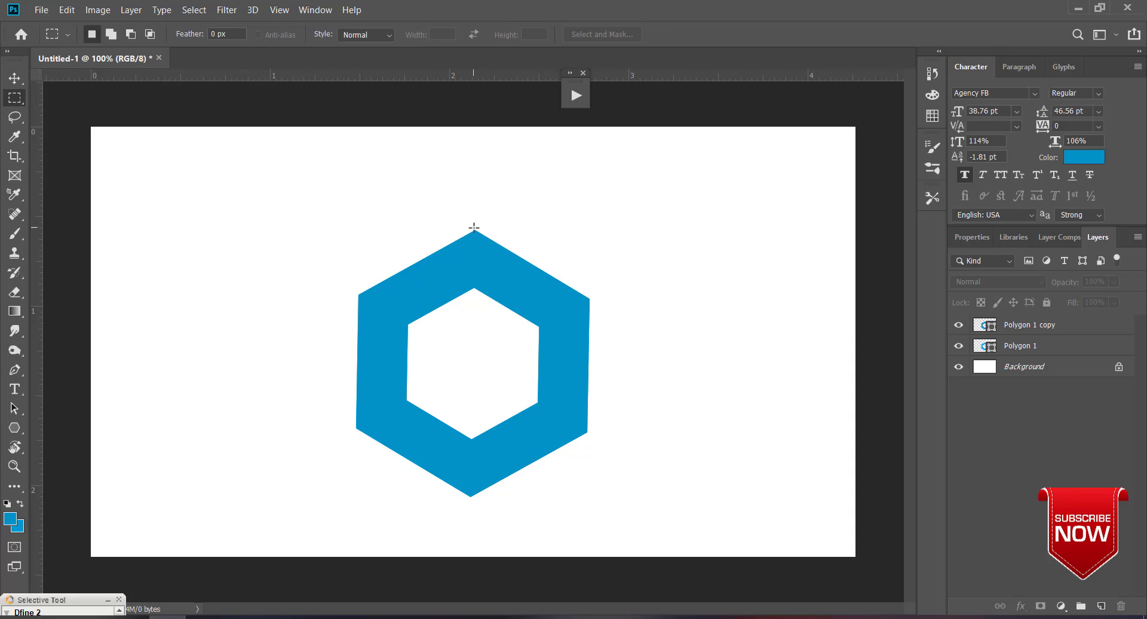
# - Rasterize Polygon 1 copy and delete its right half, keeping the dark blue left half
pyautogui.moveTo(474, 227); pyautogui.dragTo(603, 521)
pyautogui.click(1085, 325)
pyautogui.press('Delete')
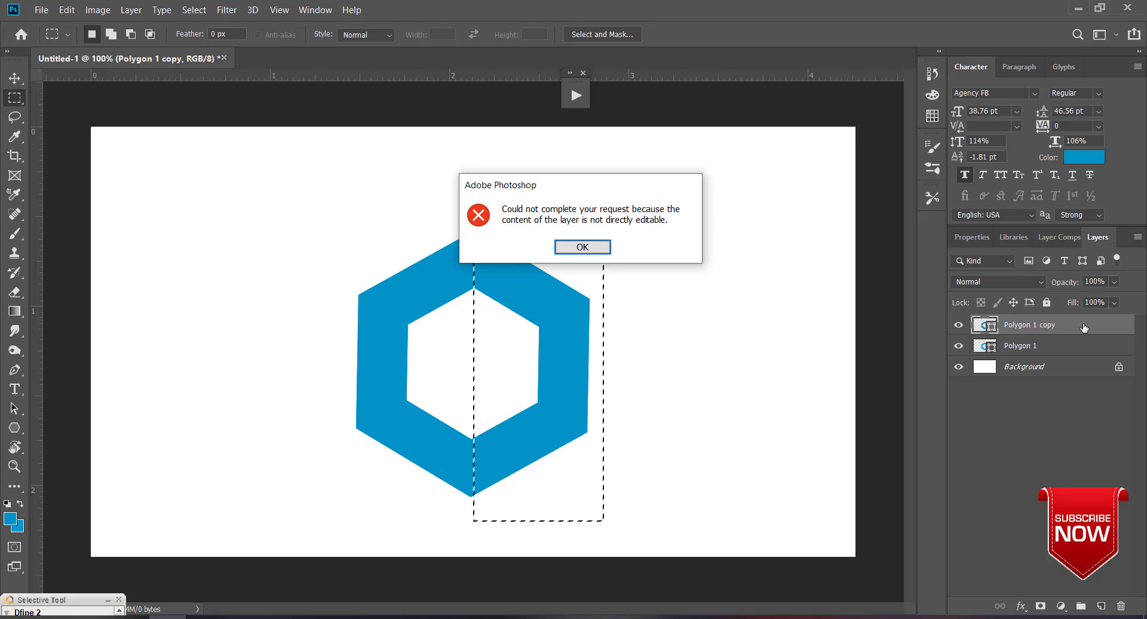
pyautogui.click(586, 247)
pyautogui.press('v')
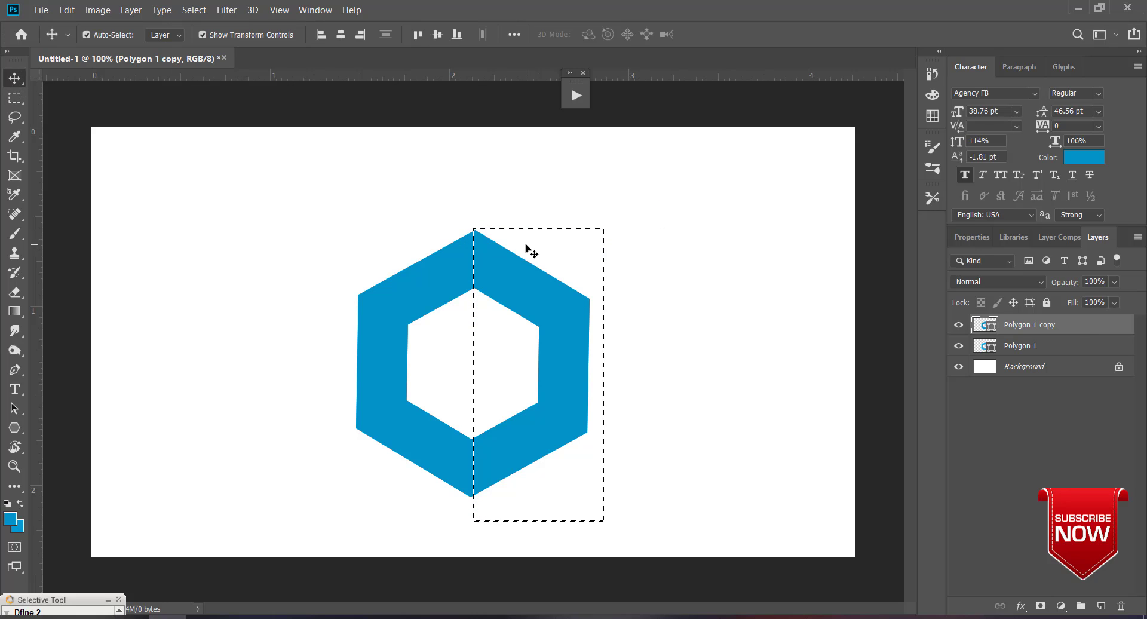
pyautogui.rightClick(1079, 324)
pyautogui.click(922, 215)
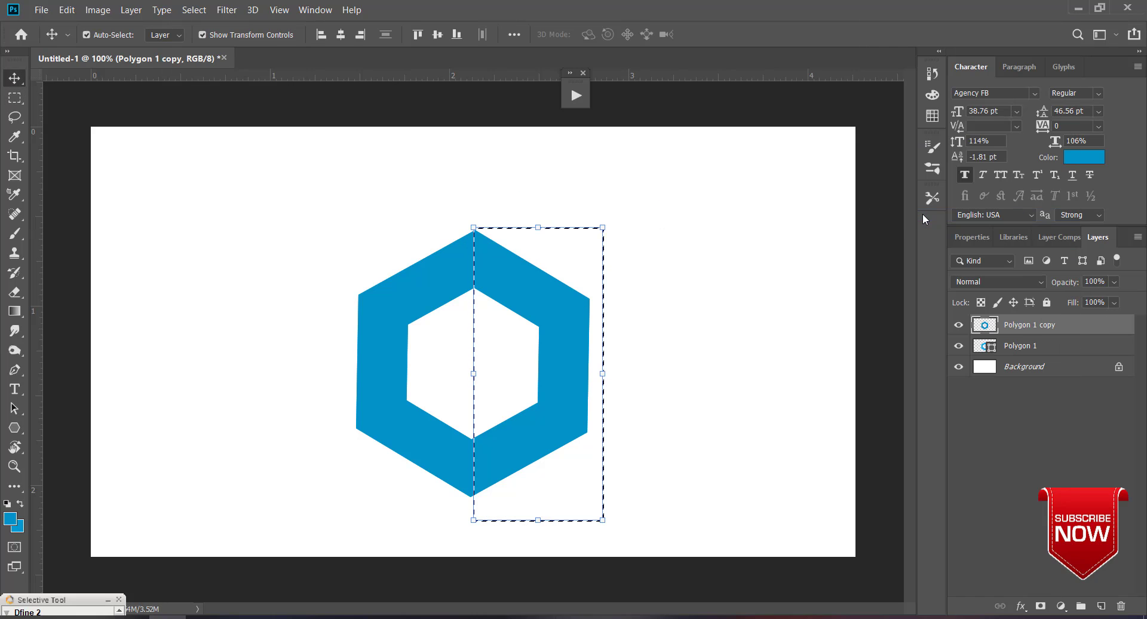
pyautogui.press('Delete')
pyautogui.hotkey('ctrl', 'd')
# - Rasterize the bright blue Polygon 1 layer
pyautogui.click(1068, 347)
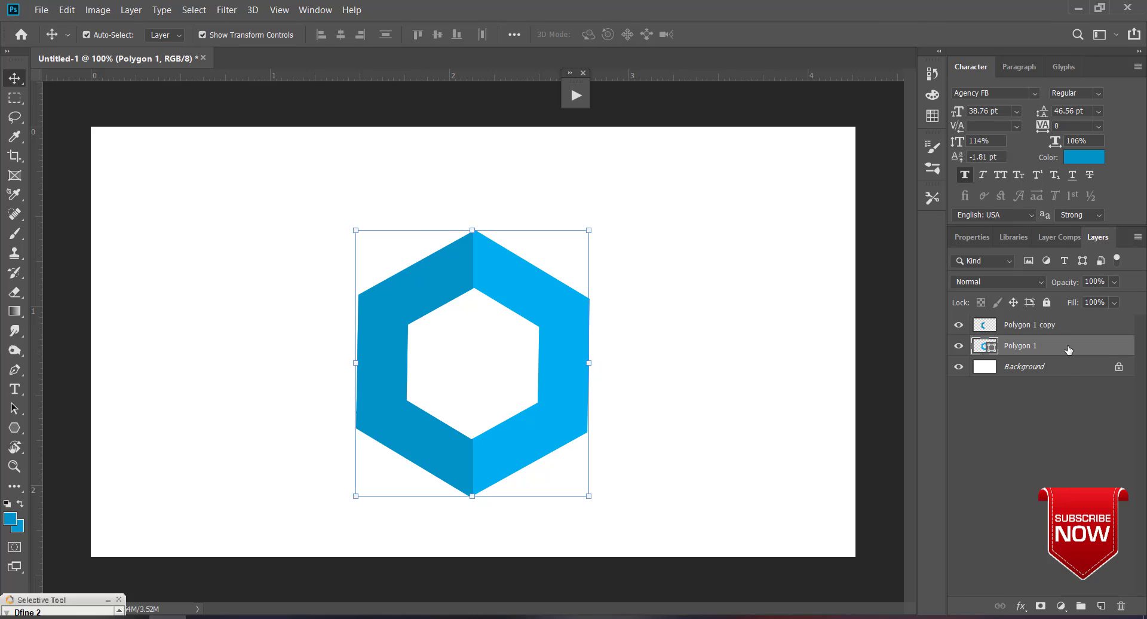
pyautogui.rightClick(1068, 350)
pyautogui.click(907, 216)
pyautogui.click(1059, 362)
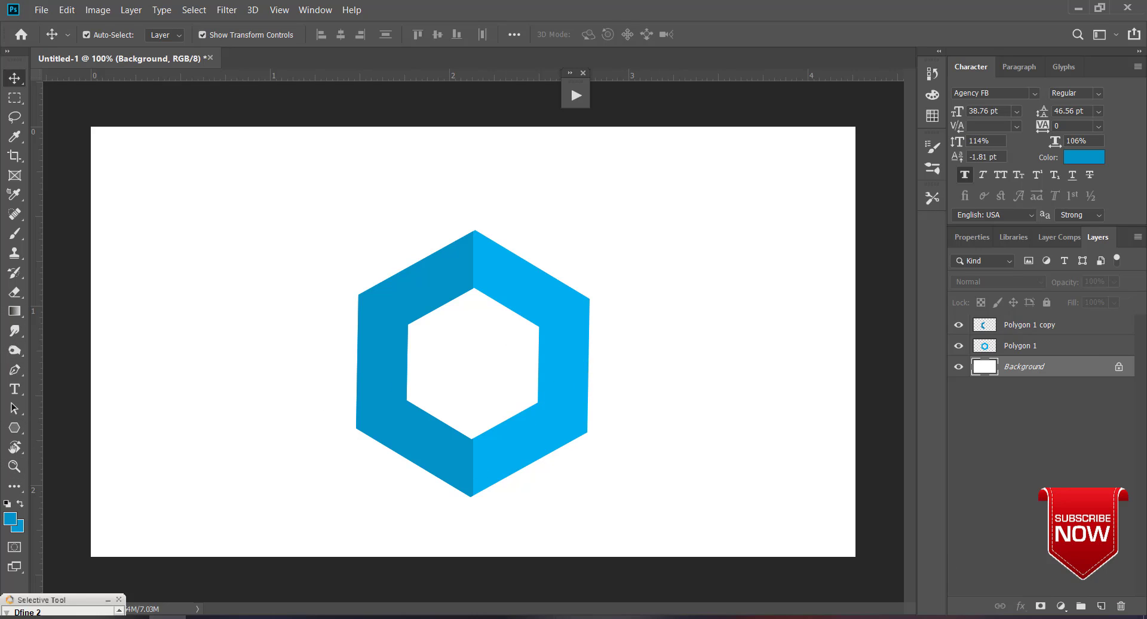
# - Set the foreground colour to white, #ffffff
pyautogui.click(1061, 606)
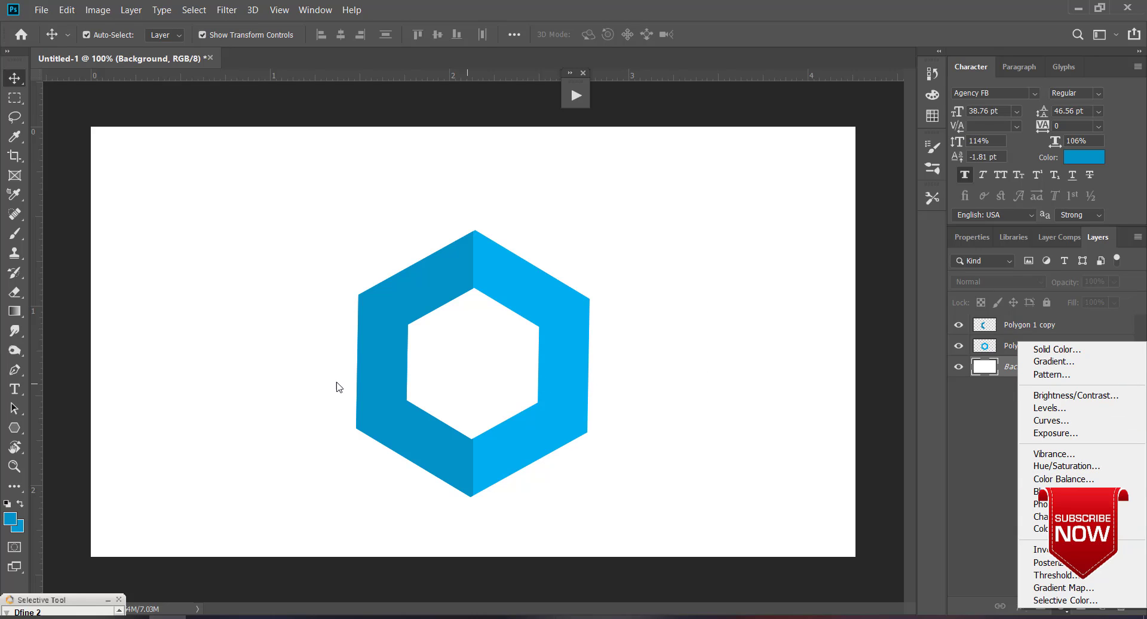
pyautogui.click(10, 518)
pyautogui.write('ffffff')
pyautogui.press('Return')
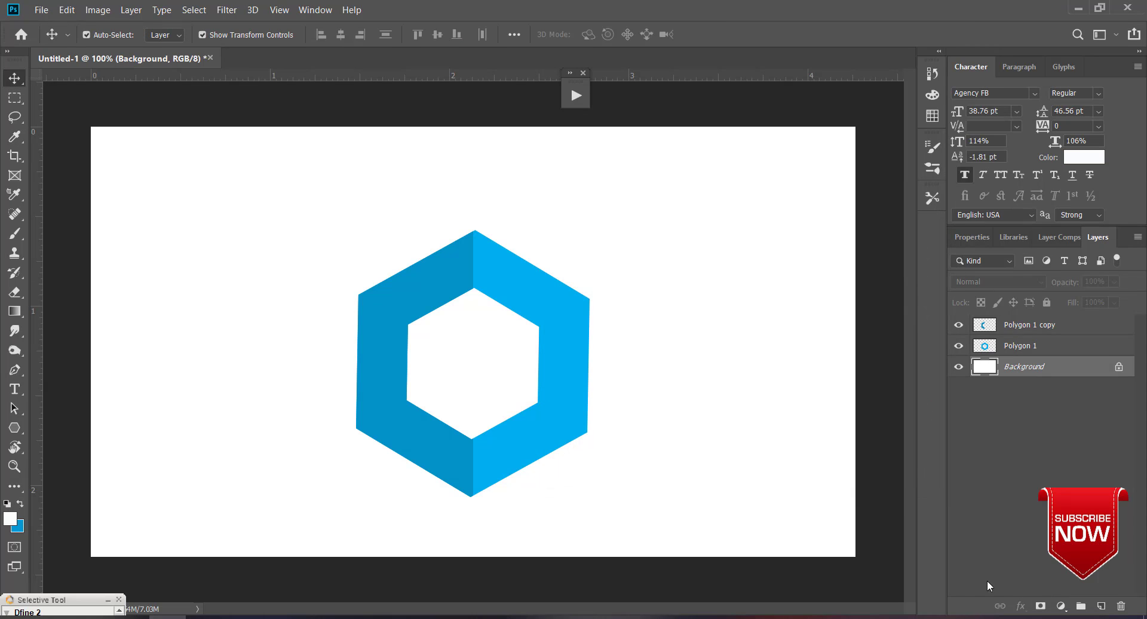
# - Add a grey Gradient Fill layer: Radial, angle 0, reversed, scale 138%
pyautogui.click(1062, 606)
pyautogui.click(1040, 357)
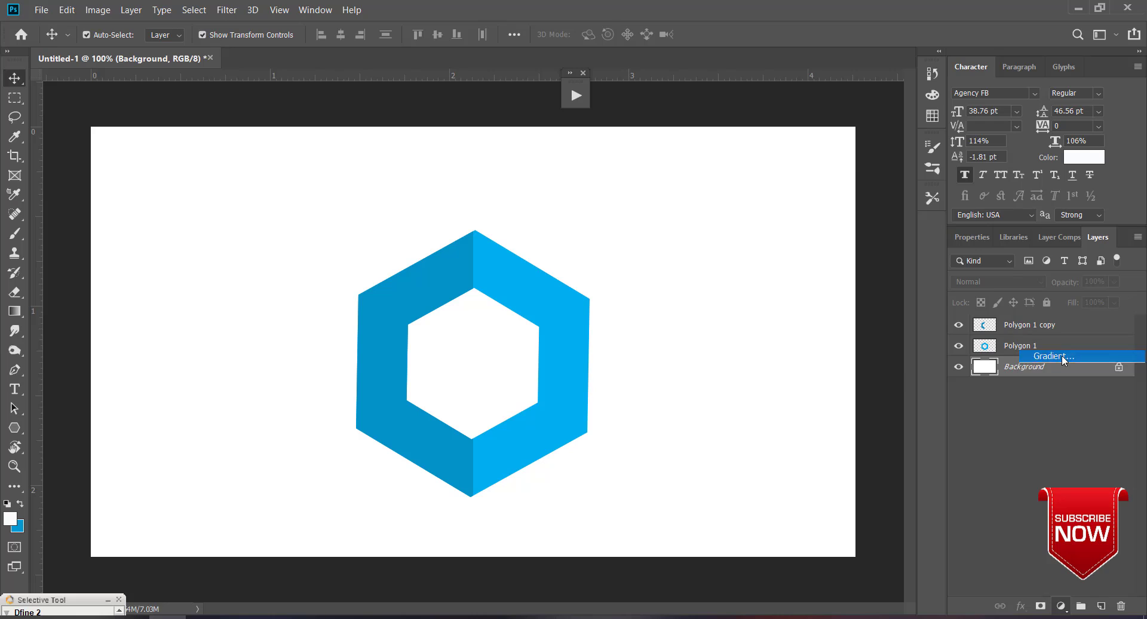
pyautogui.click(842, 219)
pyautogui.click(796, 299)
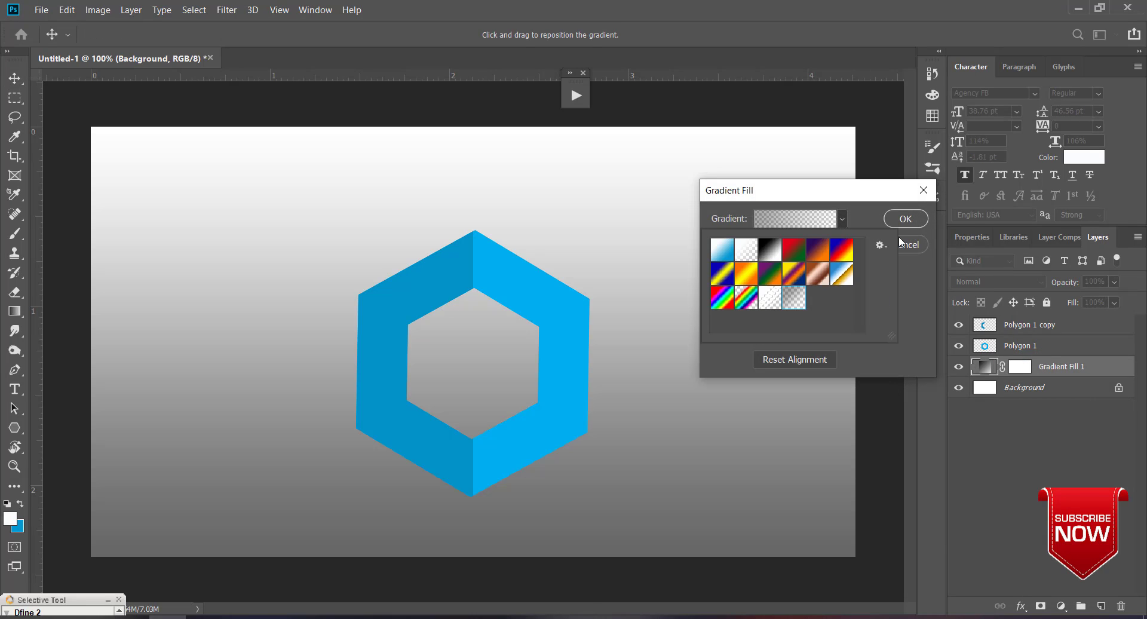
pyautogui.click(902, 335)
pyautogui.click(782, 242)
pyautogui.click(776, 274)
pyautogui.press('Tab')
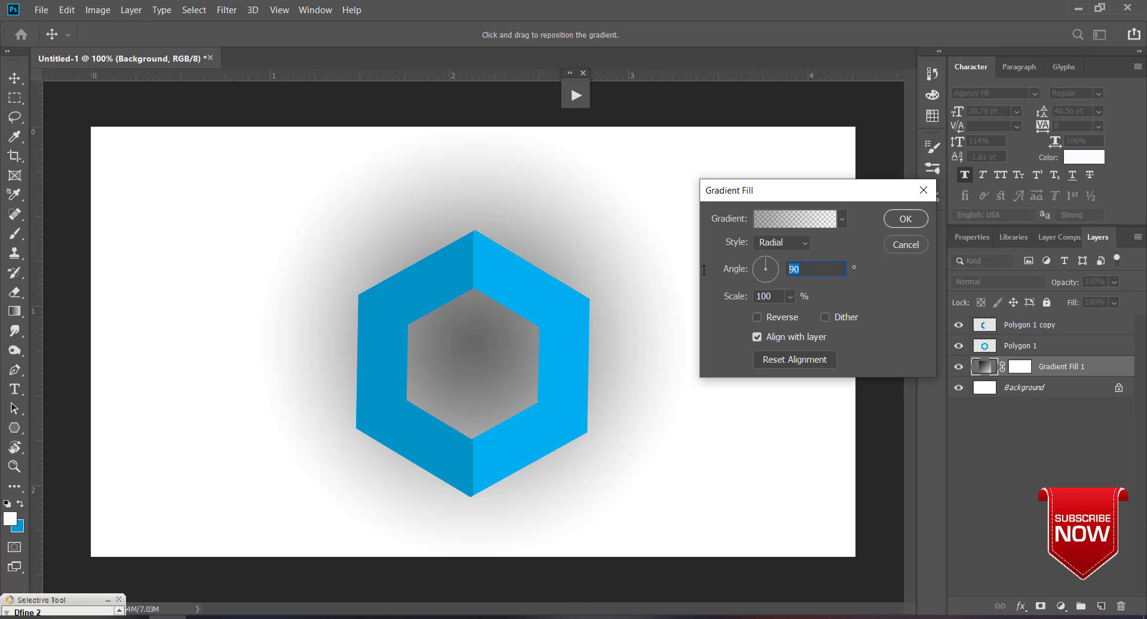
pyautogui.write('0')
pyautogui.click(780, 317)
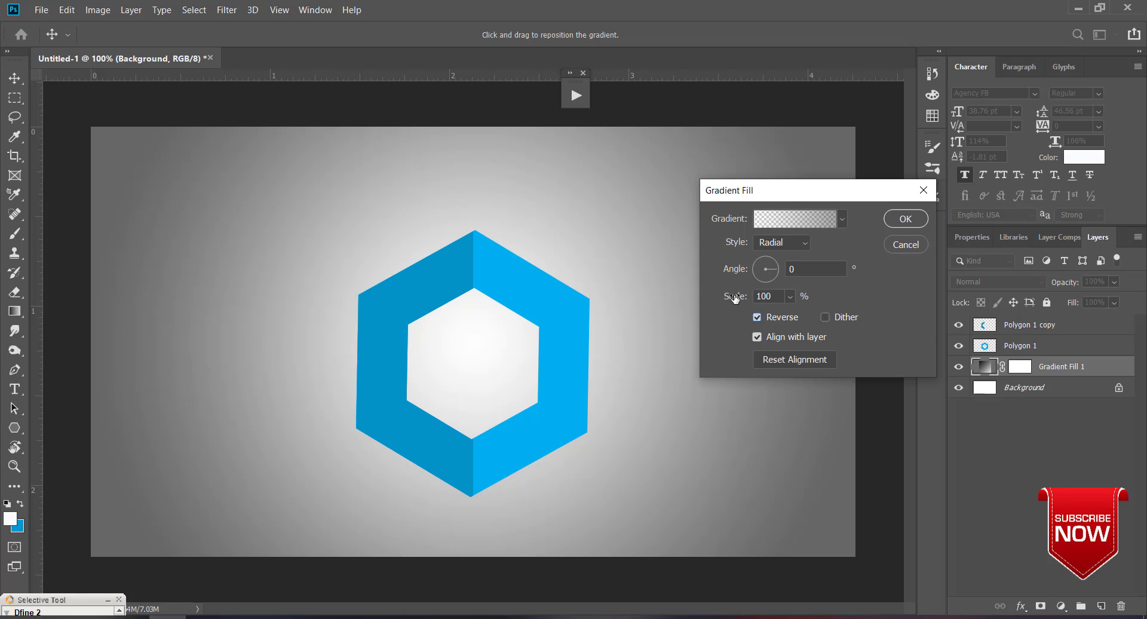
pyautogui.moveTo(735, 298); pyautogui.dragTo(747, 297)
pyautogui.click(906, 222)
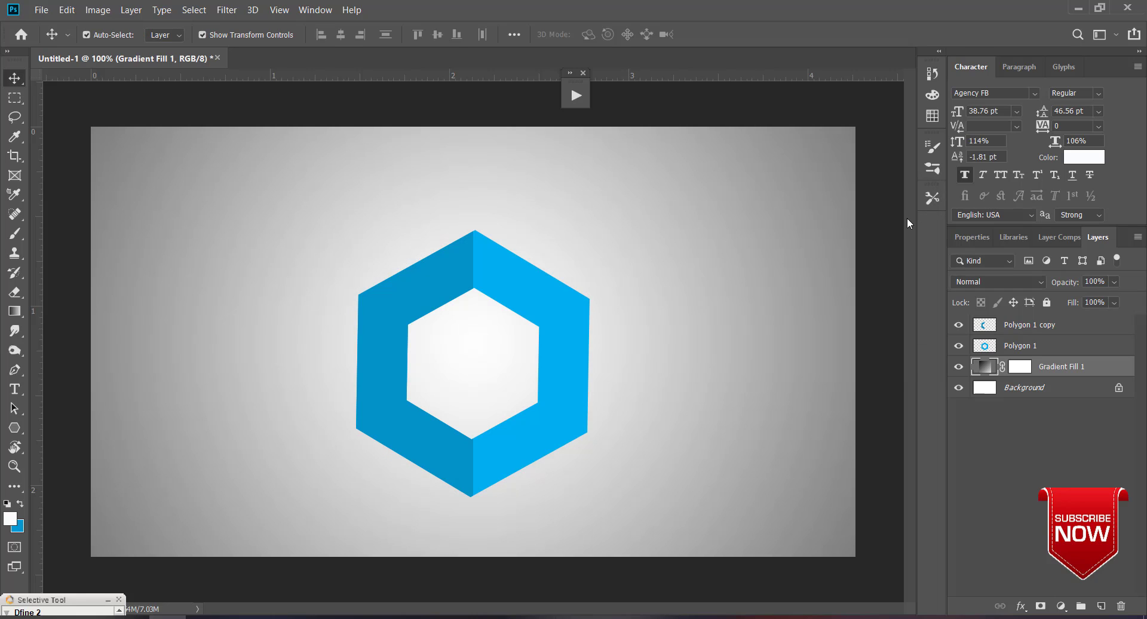
# - Add two vertical guides and draw a tall bright blue Rectangle 1 bar between them
pyautogui.moveTo(36, 301); pyautogui.dragTo(538, 299)
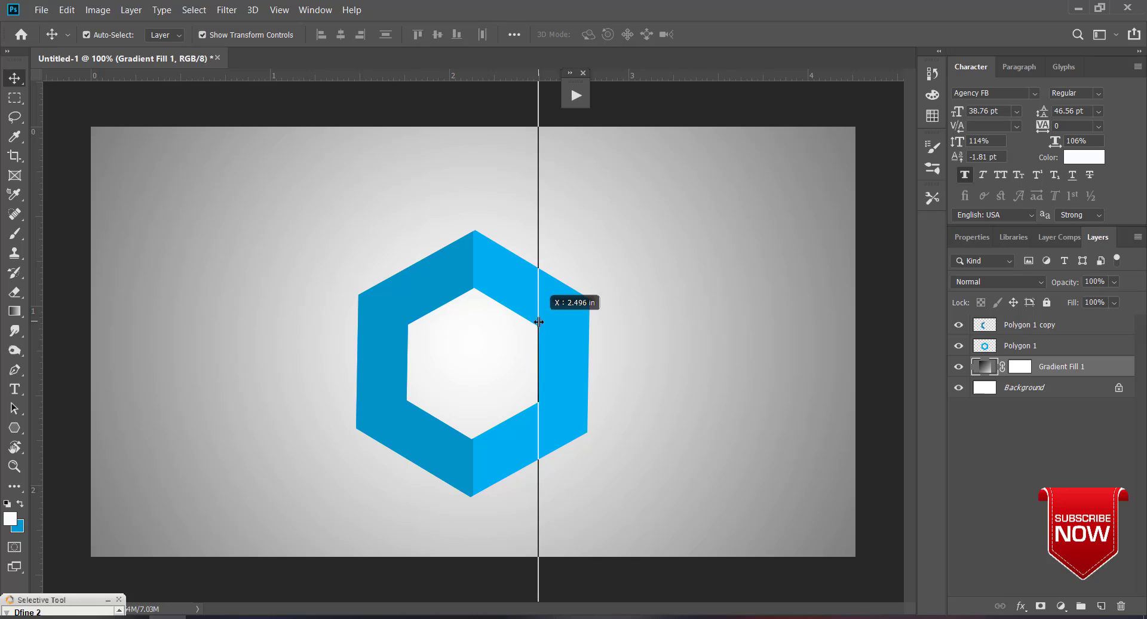
pyautogui.moveTo(37, 296); pyautogui.dragTo(589, 316)
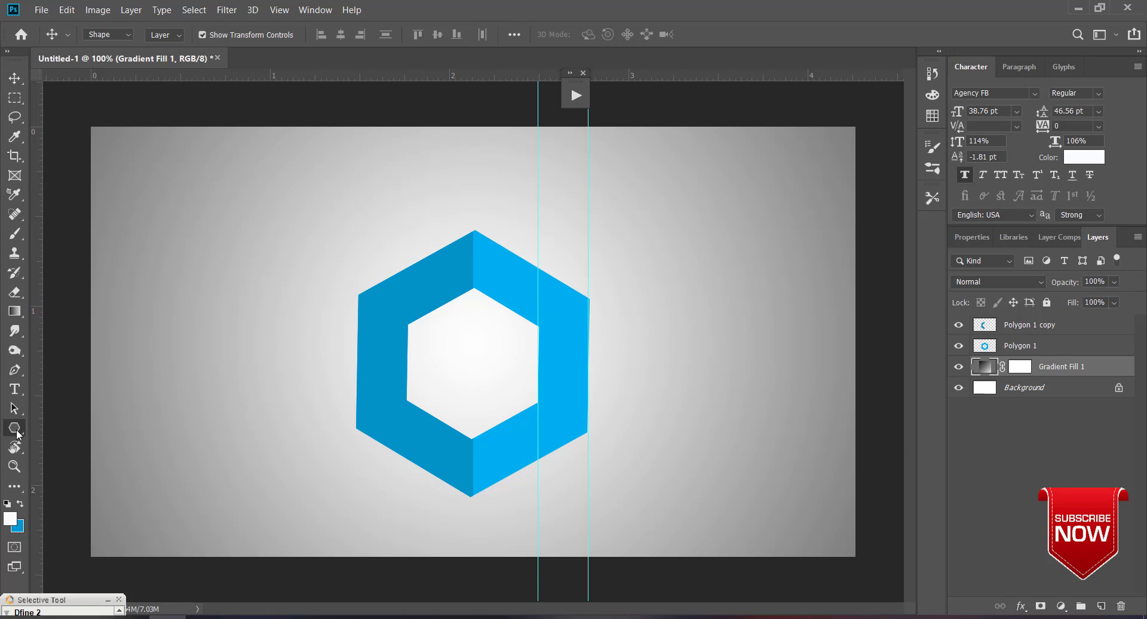
pyautogui.moveTo(15, 428); pyautogui.dragTo(66, 425)
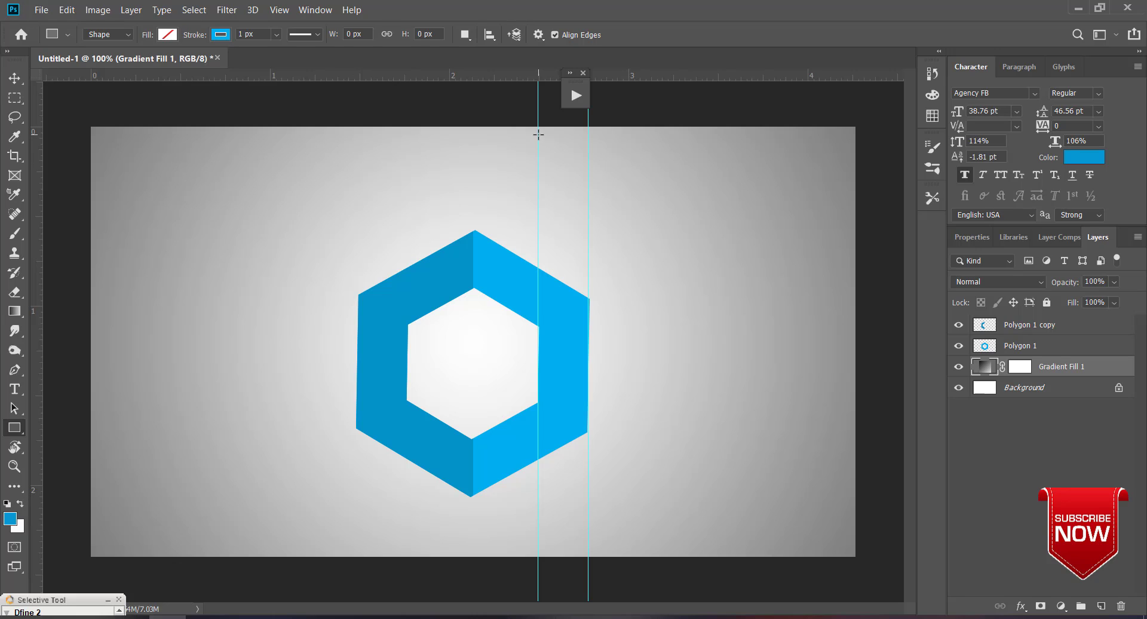
pyautogui.moveTo(538, 133)
pyautogui.mouseDown()
pyautogui.moveTo(584, 271)
pyautogui.moveTo(589, 347)
pyautogui.mouseUp()
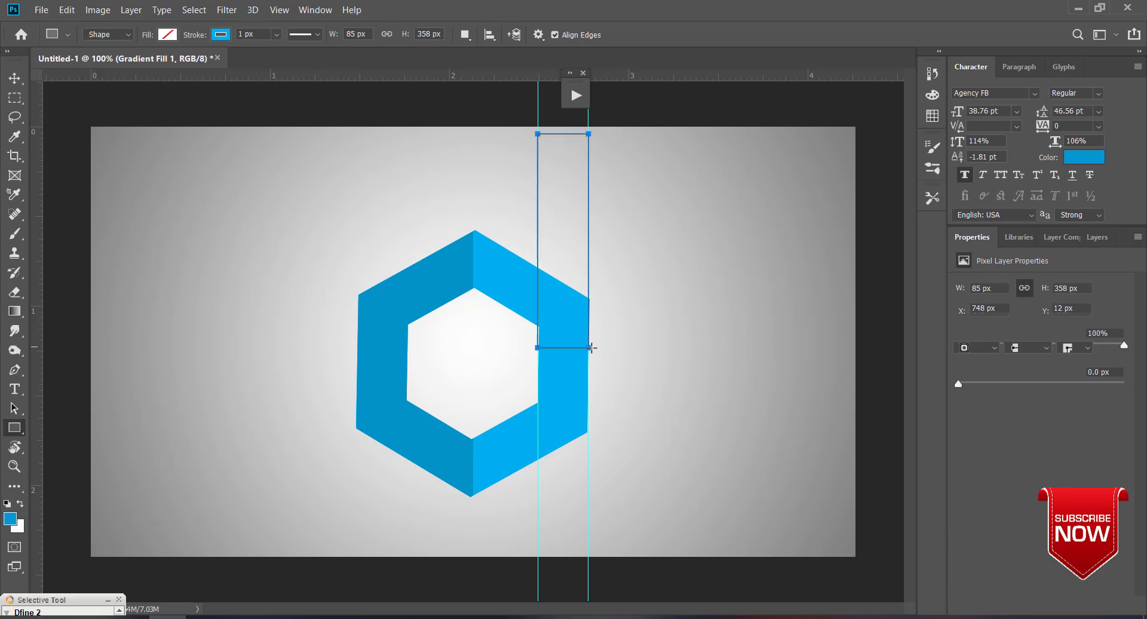
pyautogui.click(167, 34)
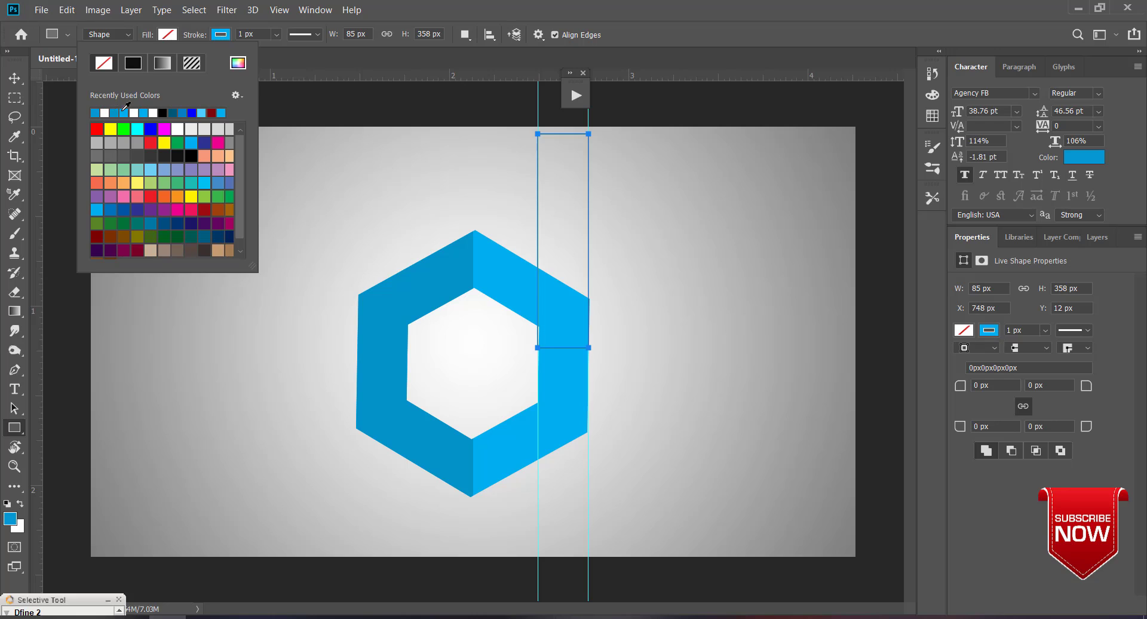
pyautogui.click(124, 112)
pyautogui.click(12, 83)
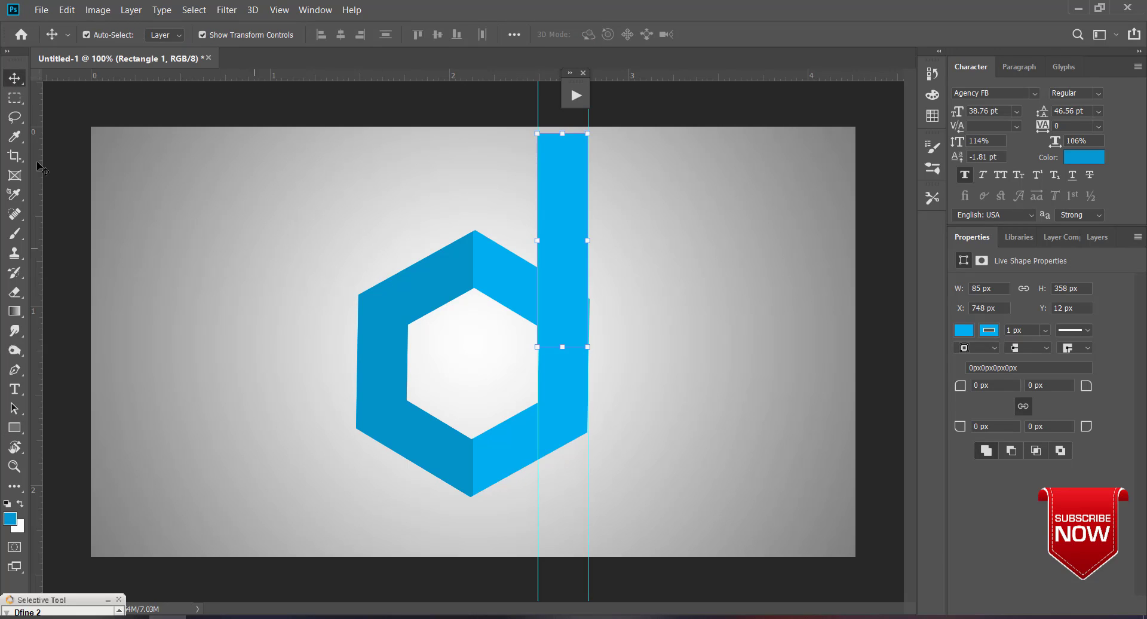
pyautogui.click(655, 289)
# - Move a guide aside and nudge the hexagon and bar into alignment
pyautogui.moveTo(539, 503); pyautogui.dragTo(165, 478)
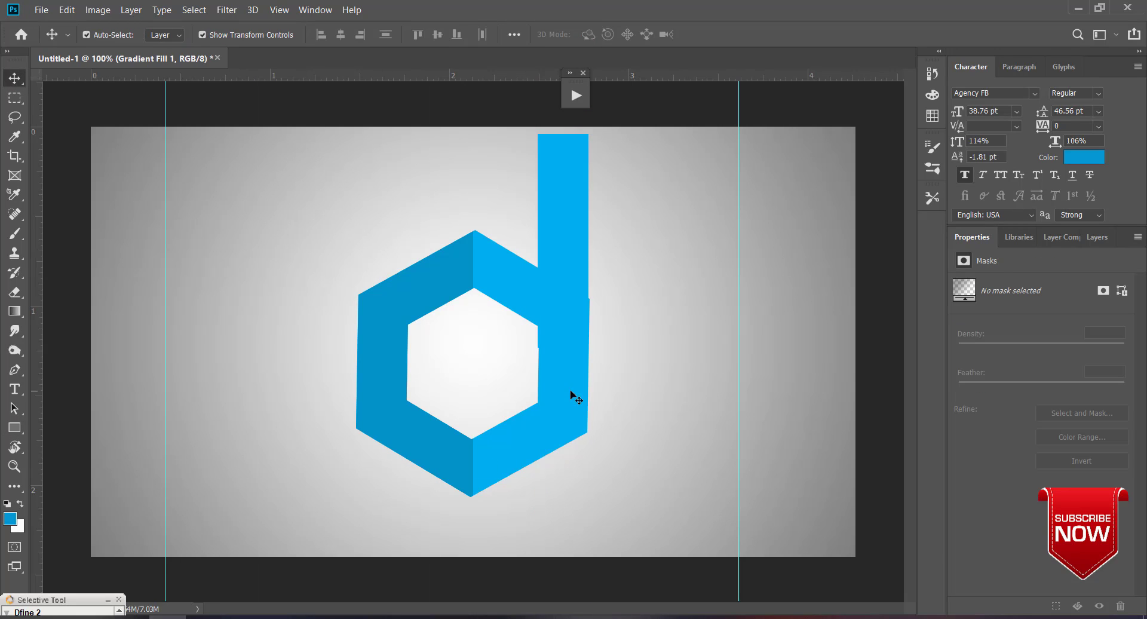
pyautogui.click(573, 372)
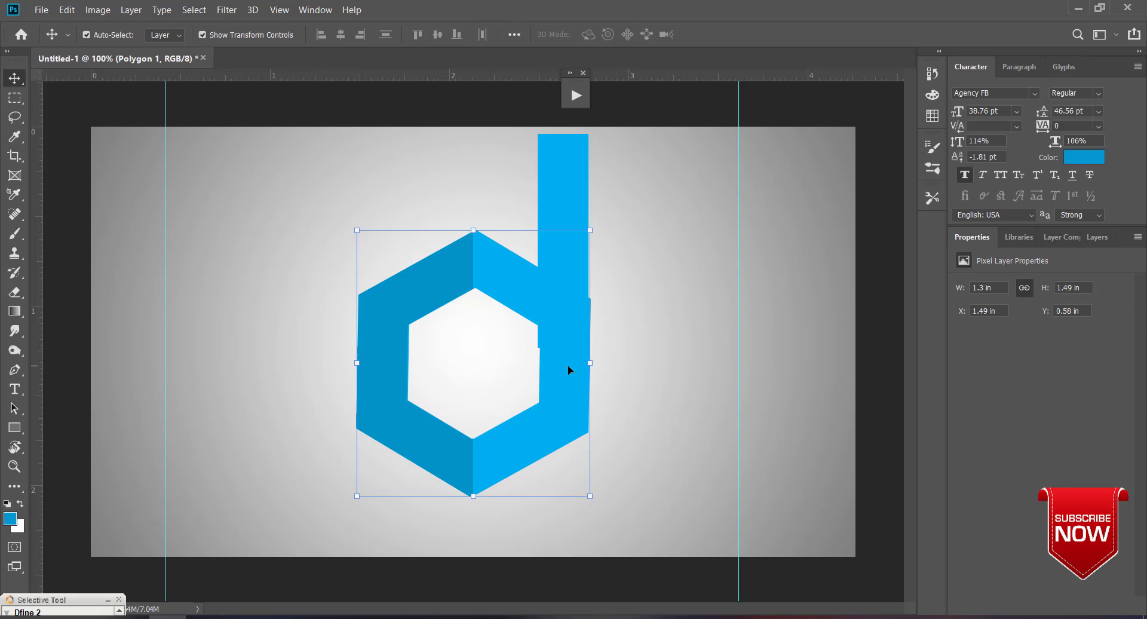
pyautogui.moveTo(568, 368); pyautogui.dragTo(566, 368)
pyautogui.moveTo(583, 180); pyautogui.dragTo(584, 179)
pyautogui.click(649, 397)
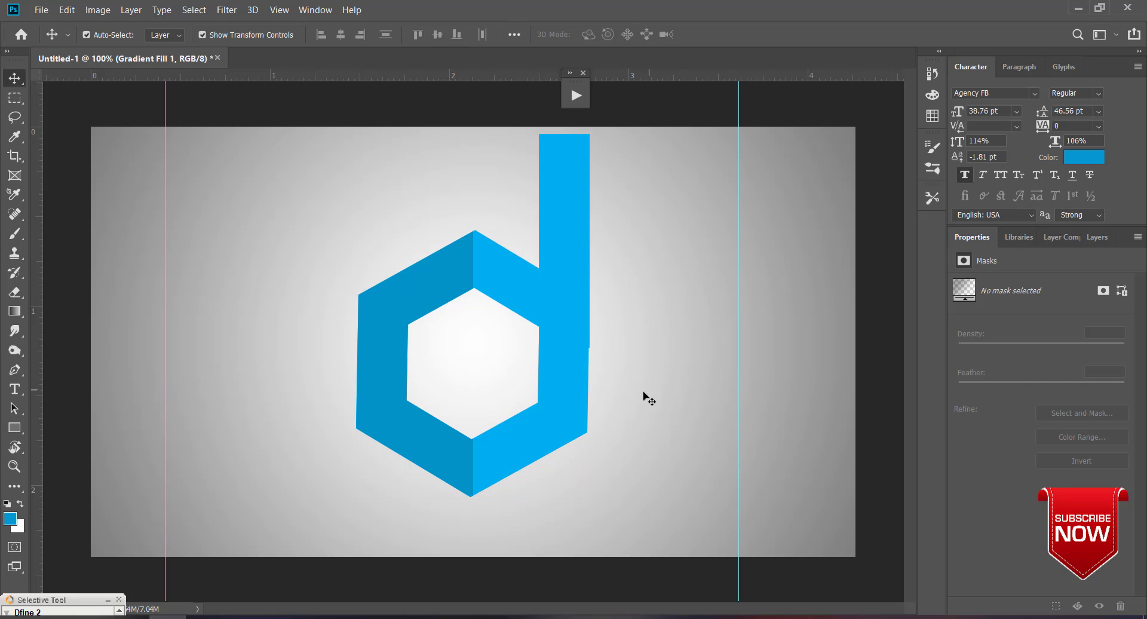
pyautogui.click(581, 286)
pyautogui.click(660, 310)
pyautogui.click(583, 295)
pyautogui.click(1097, 237)
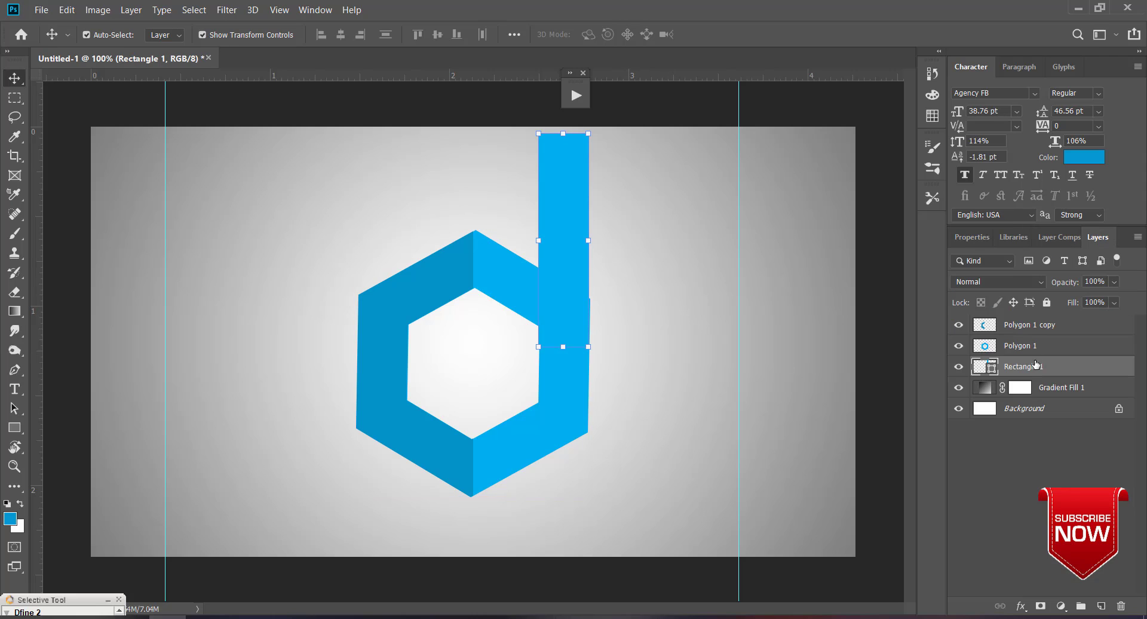
# - Merge Polygon 1 and Polygon 1 copy into a single hexagon layer
pyautogui.click(1048, 346)
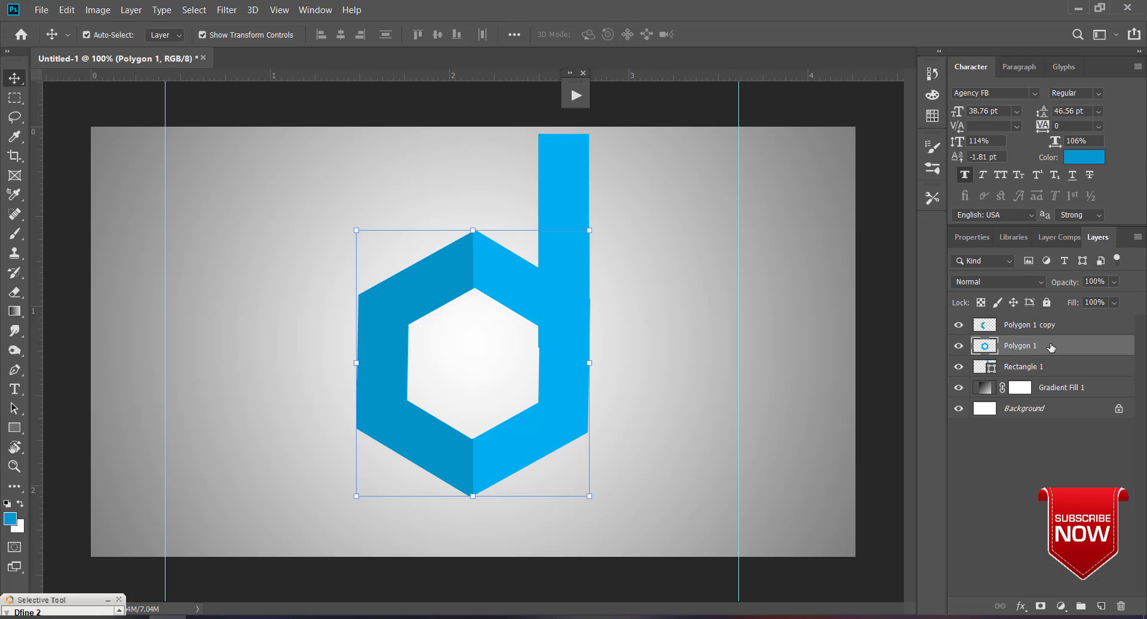
pyautogui.keyDown('shift'); pyautogui.click(1049, 325); pyautogui.keyUp('shift')
pyautogui.rightClick(1049, 326)
pyautogui.click(941, 428)
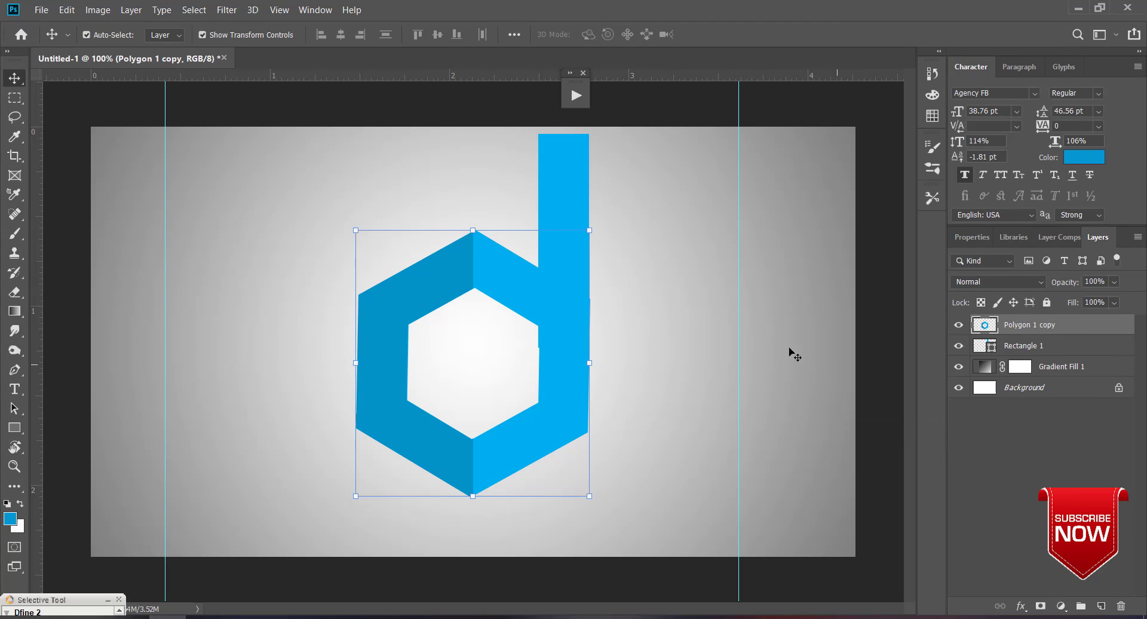
pyautogui.click(878, 382)
# - Adjust the Rectangle 1 bar's width with Free Transform to fit the hexagon edge
pyautogui.click(583, 302)
pyautogui.click(585, 217)
pyautogui.moveTo(589, 241); pyautogui.dragTo(592, 240)
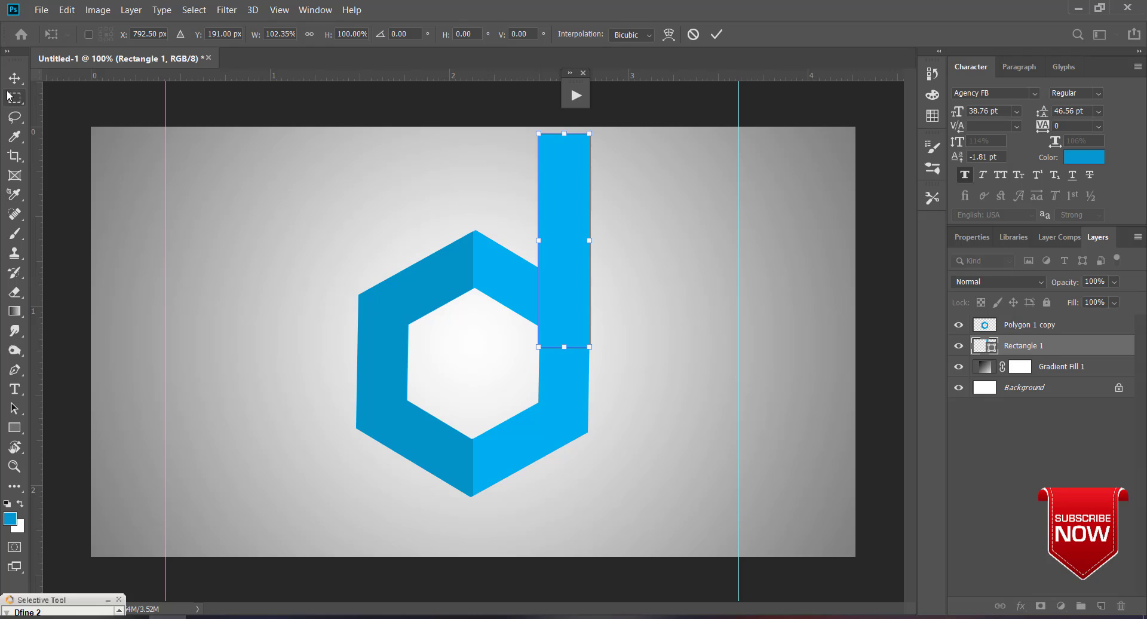
pyautogui.press('Return')
pyautogui.click(643, 281)
pyautogui.click(558, 303)
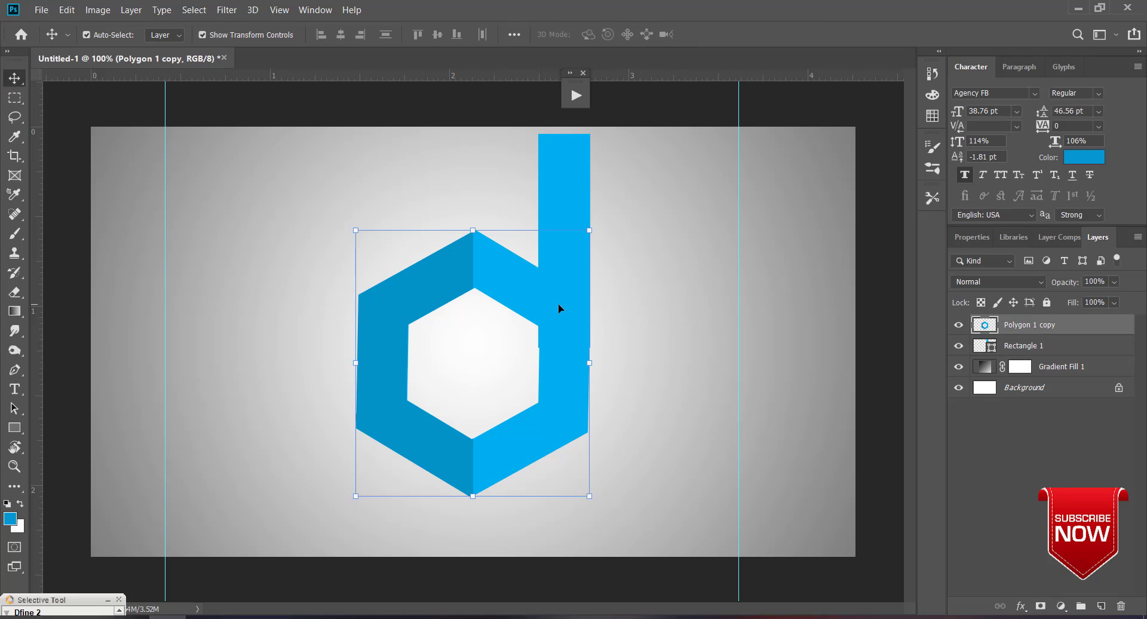
pyautogui.click(557, 213)
pyautogui.hotkey('ctrl', 't')
pyautogui.moveTo(537, 241); pyautogui.dragTo(541, 242)
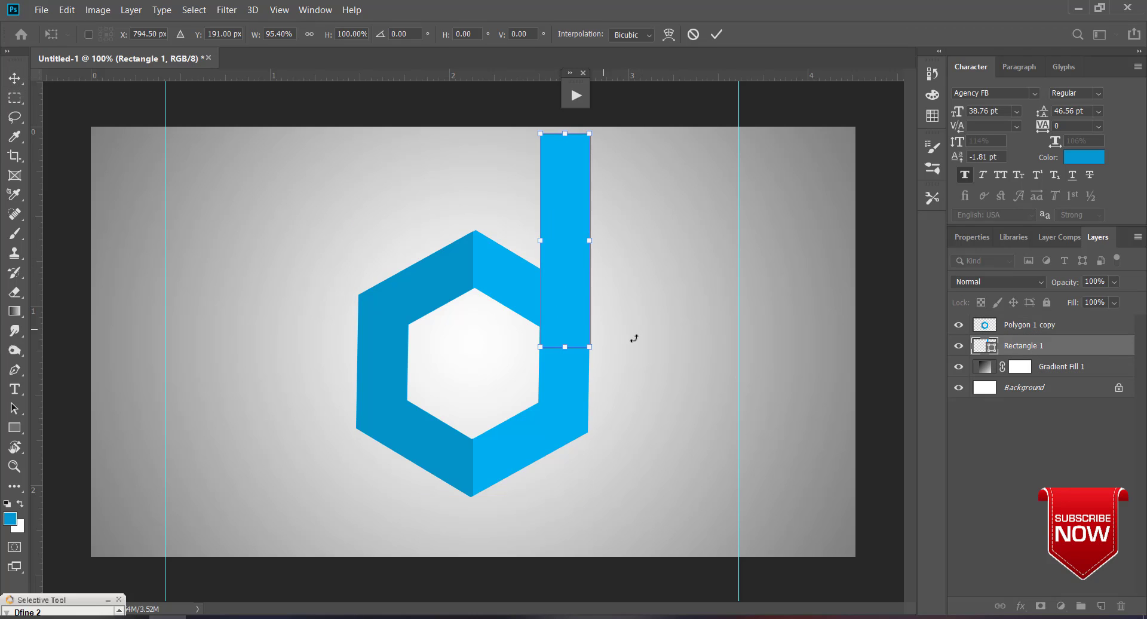
pyautogui.press('Return')
pyautogui.click(601, 335)
# - Nudge the merged hexagon into place under the blue stem
pyautogui.click(666, 325)
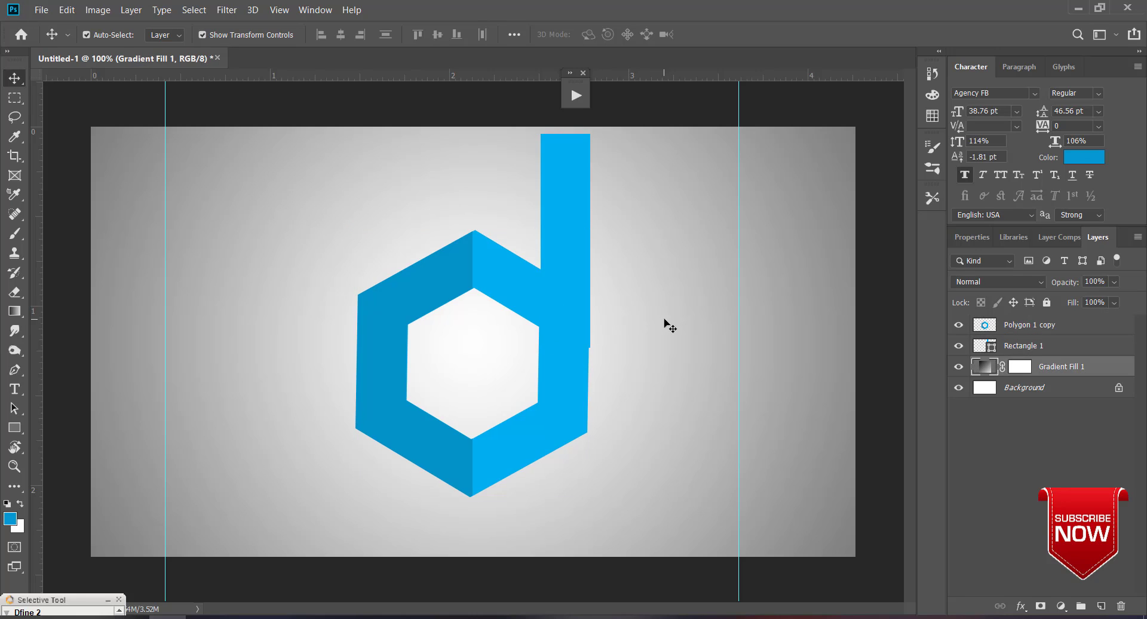
pyautogui.click(572, 265)
pyautogui.click(668, 289)
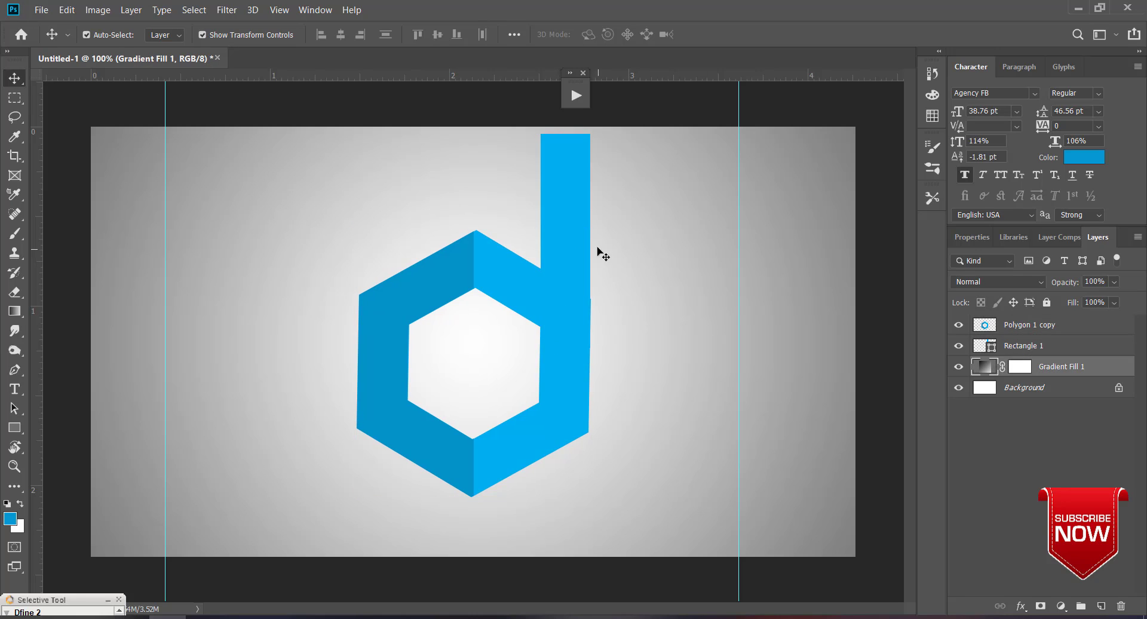
pyautogui.click(1033, 346)
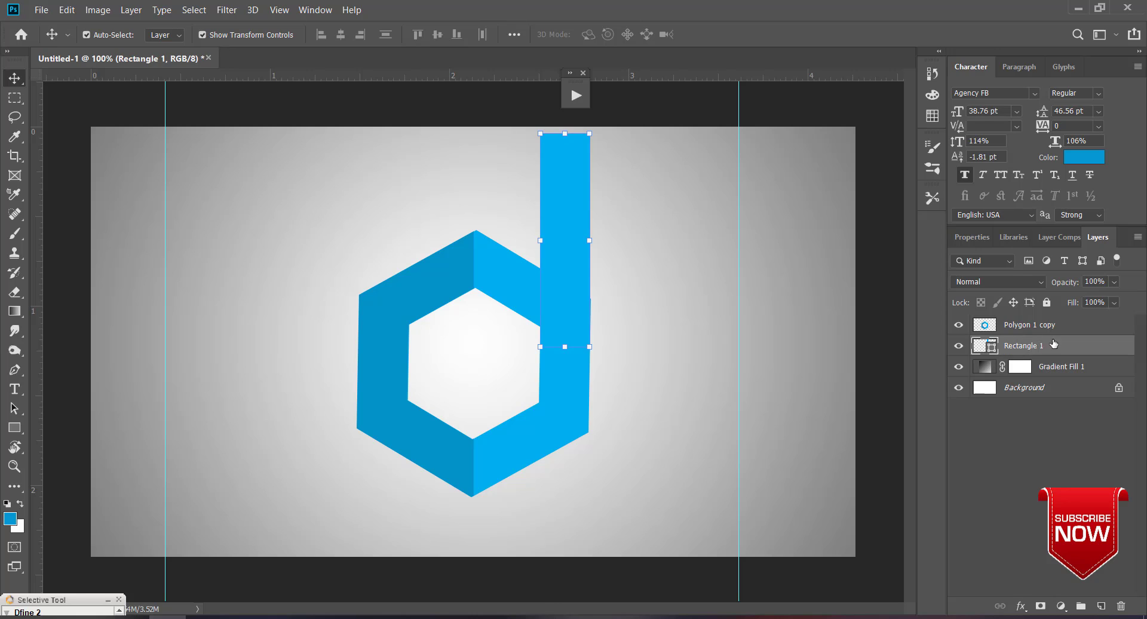
# - Rasterize and merge the bar into the hexagon layer, then add empty Layer 1
pyautogui.keyDown('ctrl'); pyautogui.click(1053, 324); pyautogui.keyUp('ctrl')
pyautogui.rightClick(1053, 325)
pyautogui.click(952, 215)
pyautogui.rightClick(1053, 346)
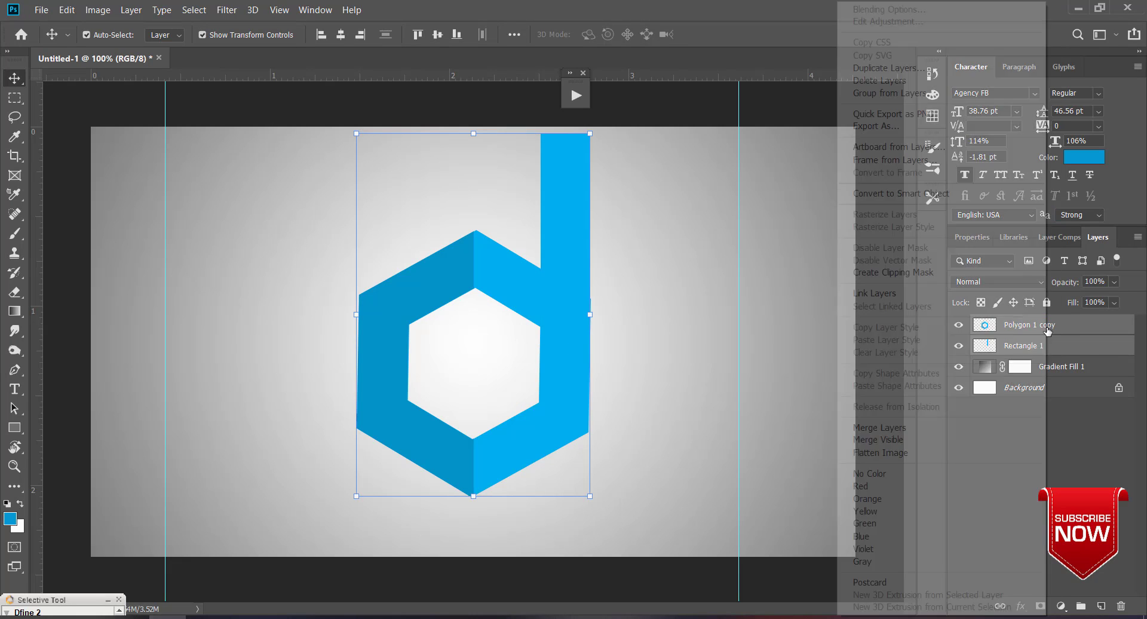
pyautogui.click(906, 427)
pyautogui.click(1101, 605)
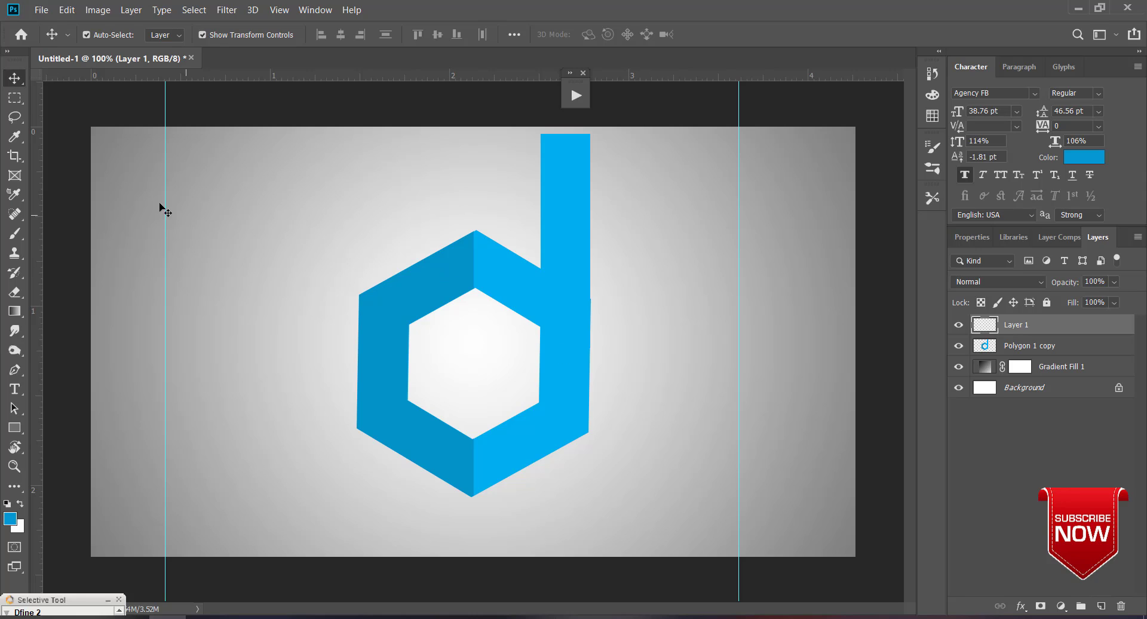
# - Draw a closed Pen path arching over the d's top and load it as a selection
pyautogui.click(14, 370)
pyautogui.click(324, 265)
pyautogui.click(631, 367)
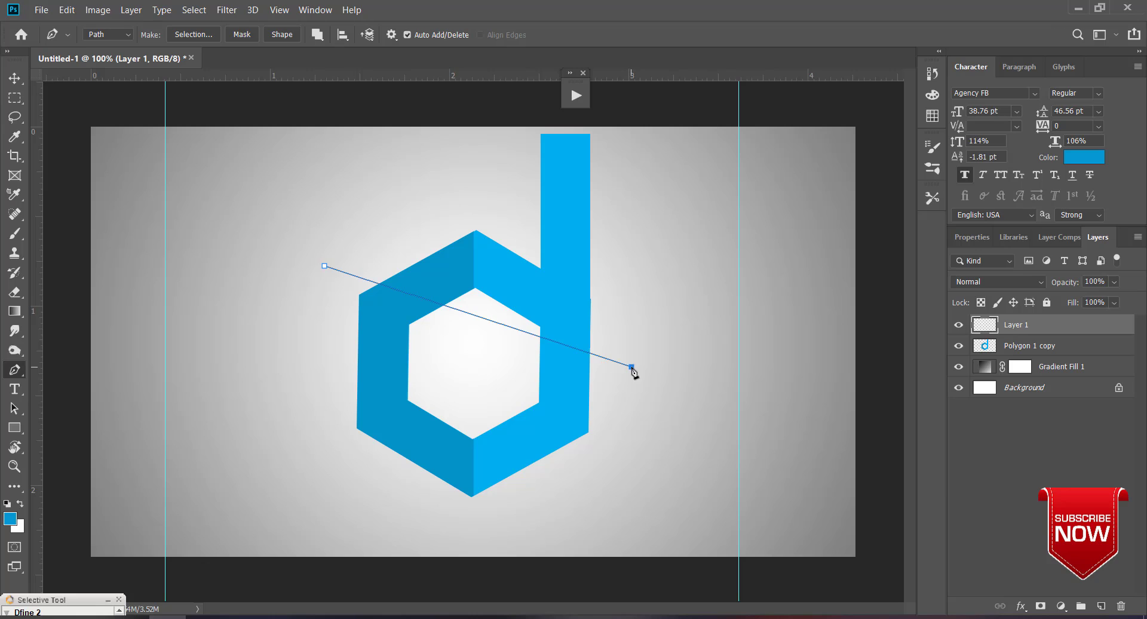
pyautogui.moveTo(522, 200); pyautogui.dragTo(380, 147)
pyautogui.moveTo(324, 266)
pyautogui.mouseDown()
pyautogui.moveTo(294, 318)
pyautogui.moveTo(253, 297)
pyautogui.mouseUp()
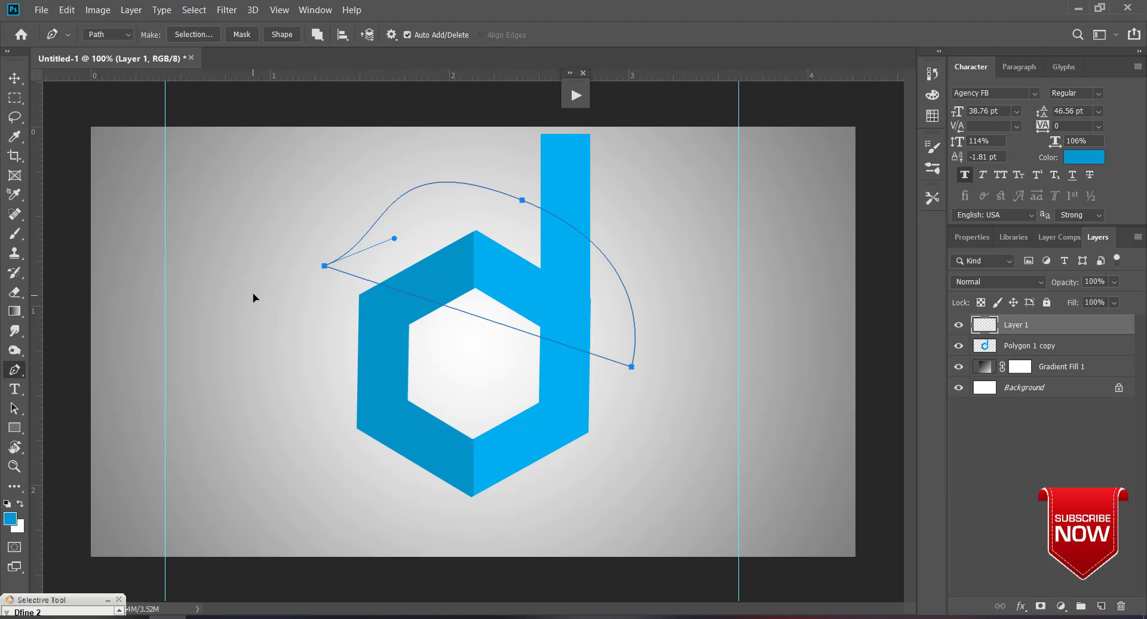
pyautogui.hotkey('ctrl', 'Return')
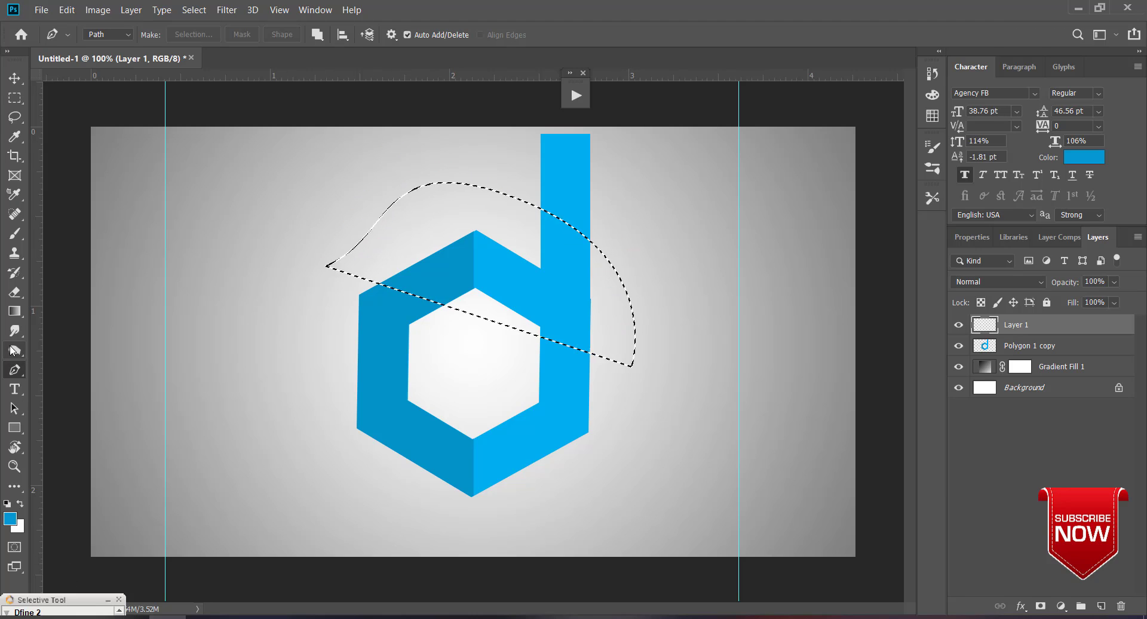
pyautogui.click(10, 315)
# - Fill the arch with a white-to-transparent gradient and set Layer 1 opacity to 63%
pyautogui.press('x')
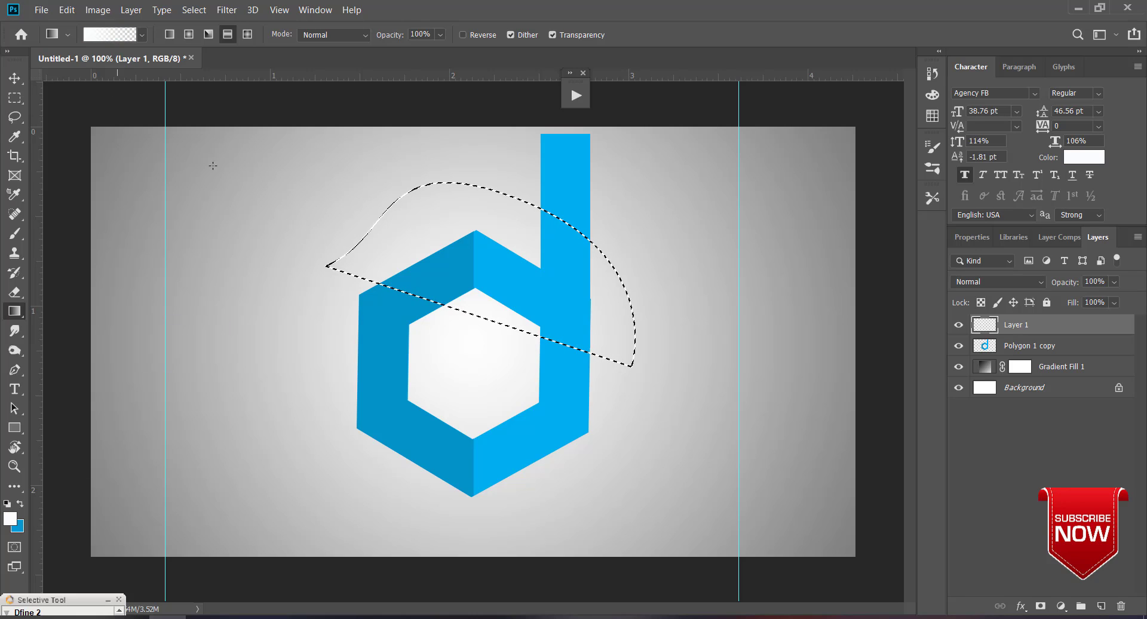
pyautogui.moveTo(394, 314)
pyautogui.mouseDown()
pyautogui.moveTo(520, 363)
pyautogui.moveTo(441, 346)
pyautogui.mouseUp()
pyautogui.hotkey('ctrl', 'd')
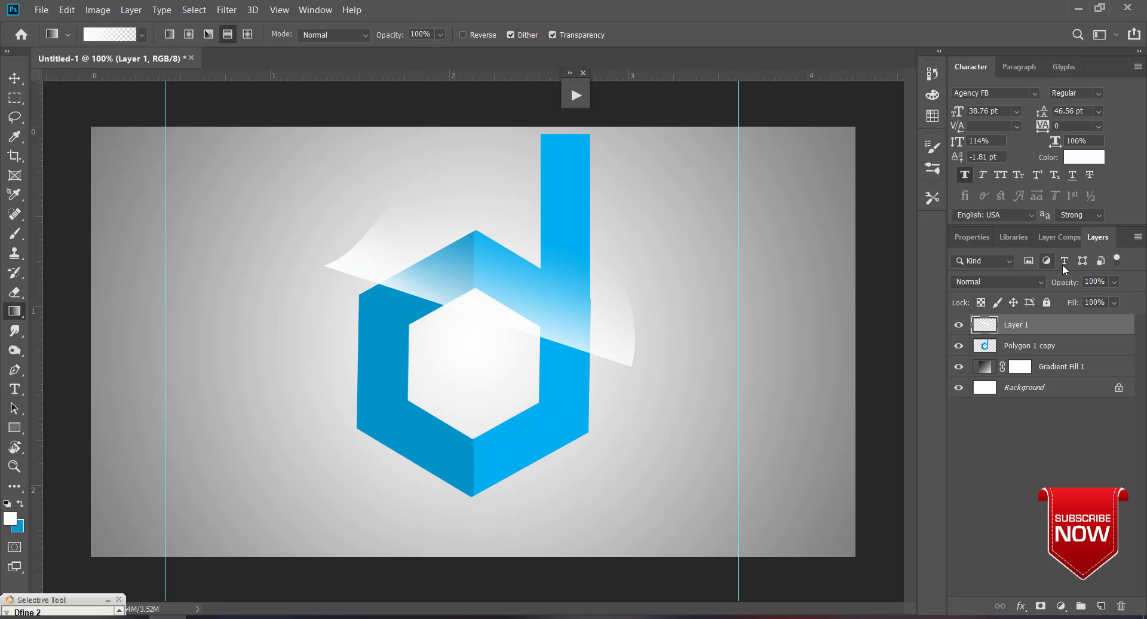
pyautogui.moveTo(1071, 285); pyautogui.dragTo(1050, 289)
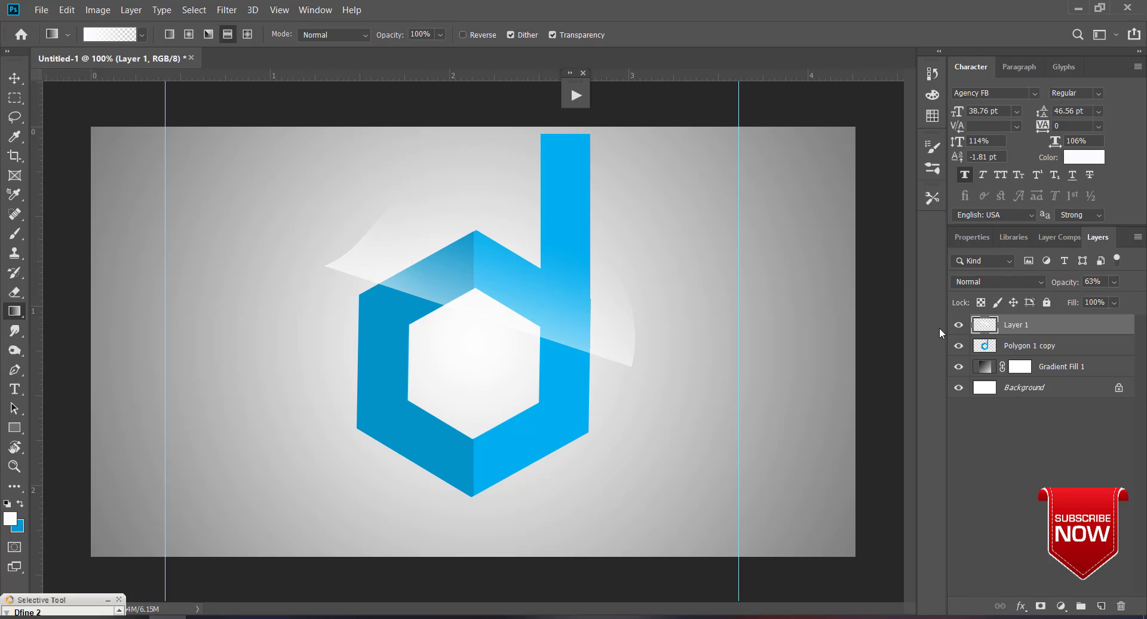
# - Erase the highlight spilling beyond the d, shrinking the eraser from 90 to 45
pyautogui.press('e')
pyautogui.moveTo(358, 205)
pyautogui.mouseDown()
pyautogui.moveTo(332, 238)
pyautogui.moveTo(384, 219)
pyautogui.mouseUp()
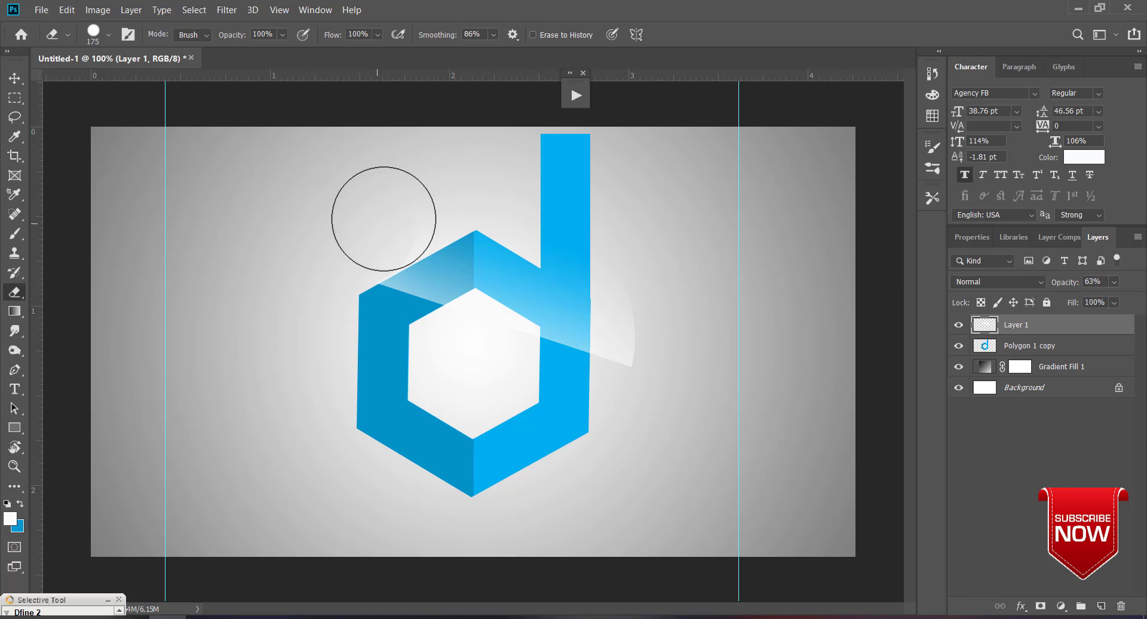
pyautogui.moveTo(750, 346); pyautogui.dragTo(648, 344)
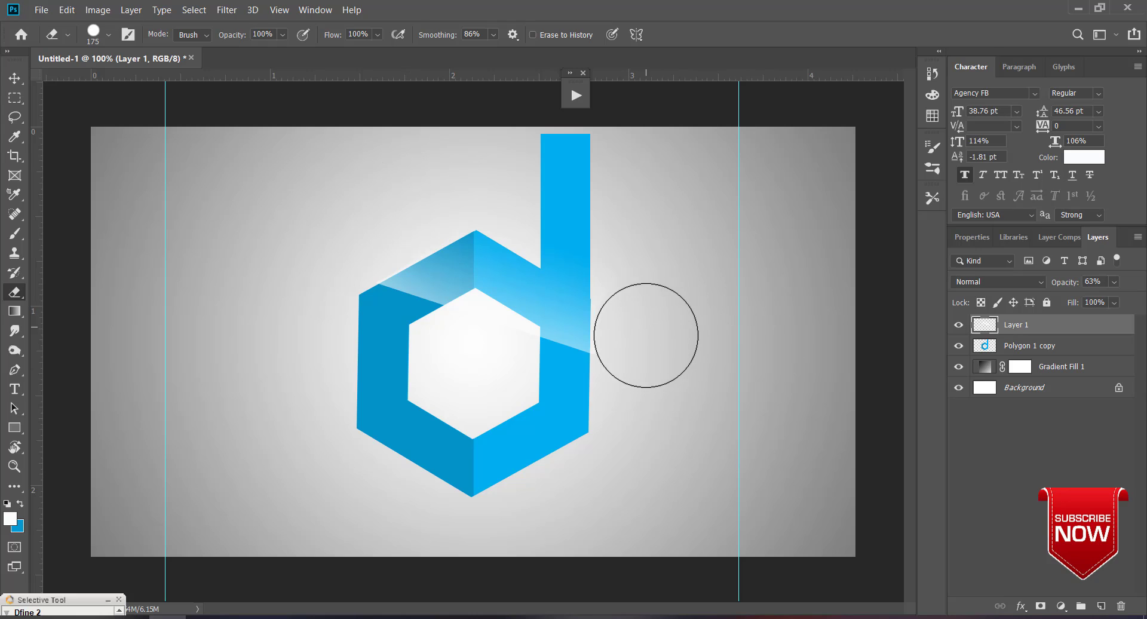
pyautogui.press('[')
pyautogui.press('[')
pyautogui.press('[')
pyautogui.press('[')
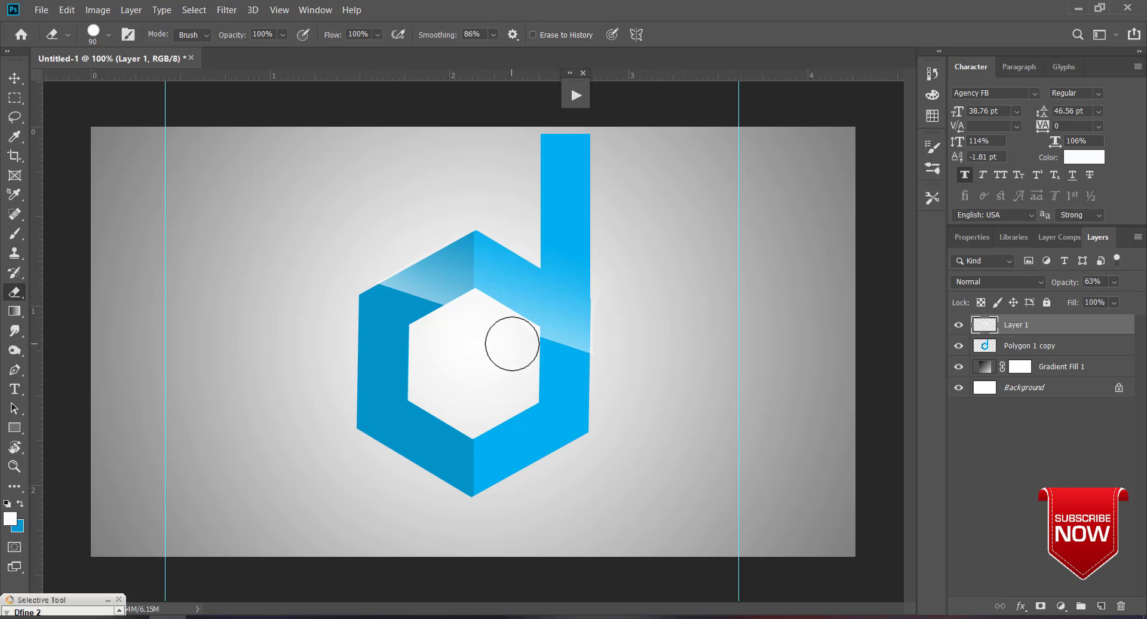
pyautogui.press('[')
pyautogui.press('[')
pyautogui.press('[')
pyautogui.click(14, 78)
pyautogui.click(764, 361)
# - Type the word 'quickfix' in blue beside the logo
pyautogui.press('t')
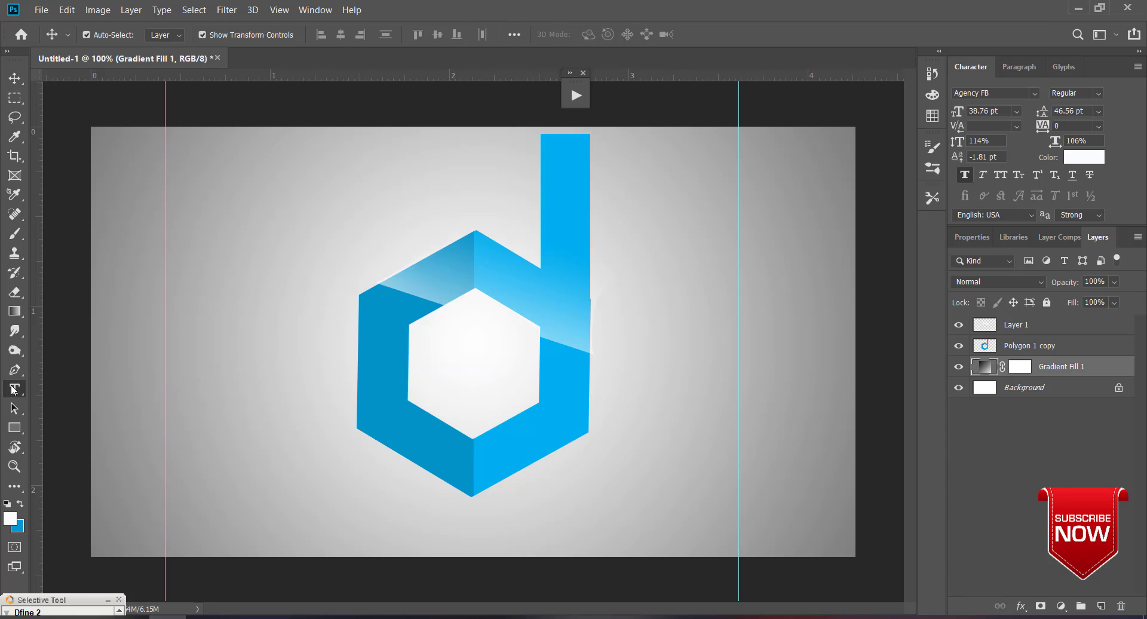
pyautogui.click(223, 401)
pyautogui.write('qui')
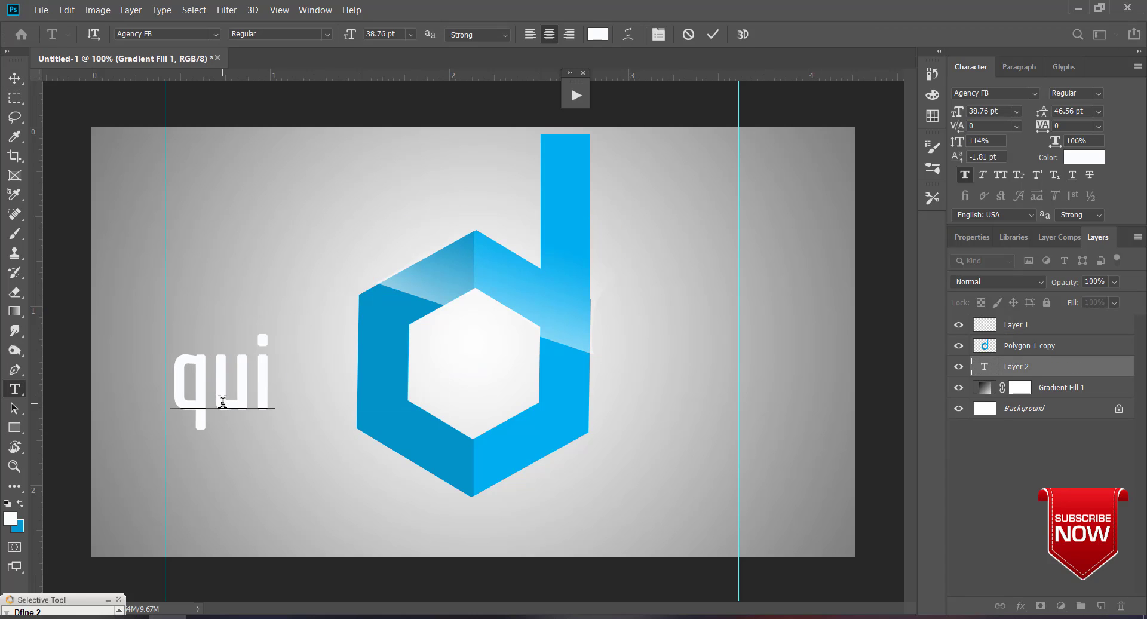
pyautogui.write('ckfix')
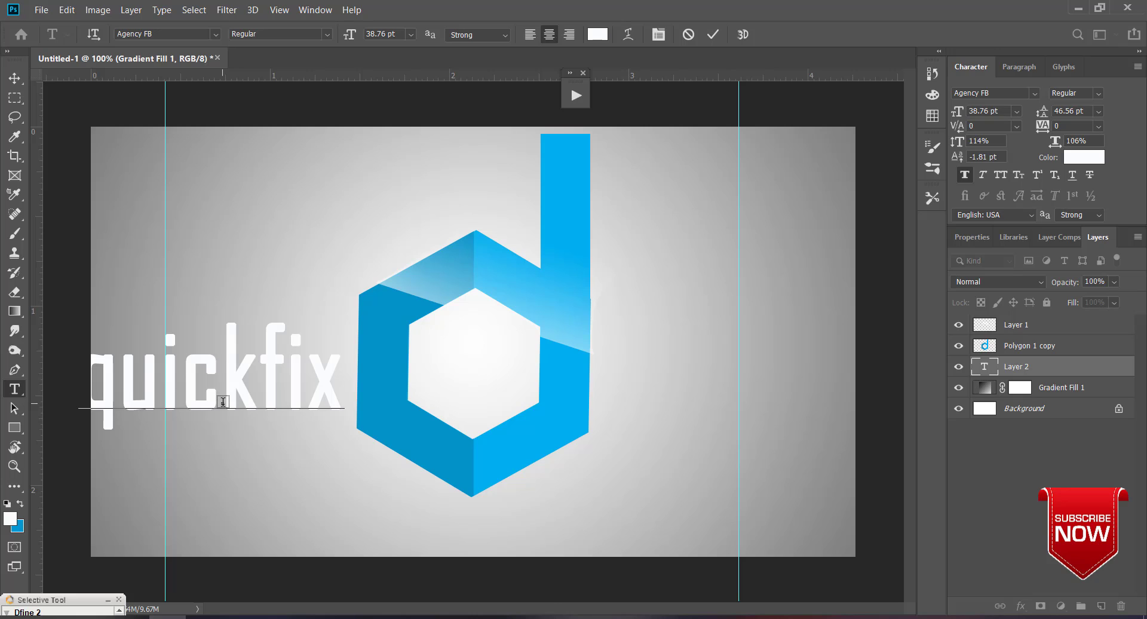
pyautogui.hotkey('ctrl', 'a')
pyautogui.click(18, 501)
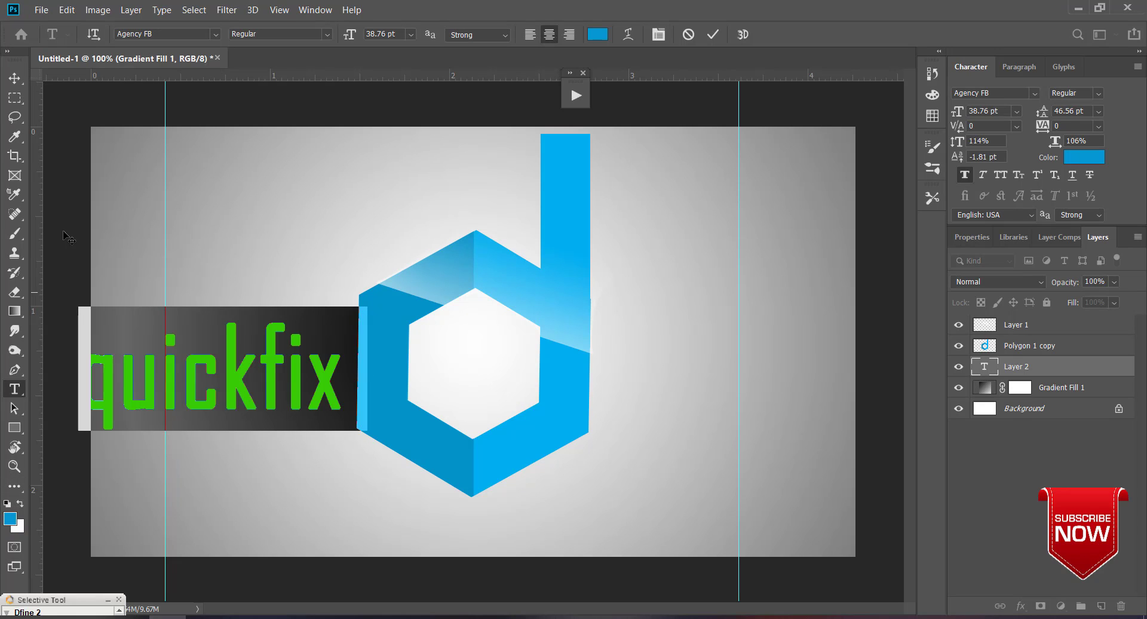
pyautogui.click(598, 34)
pyautogui.press('Return')
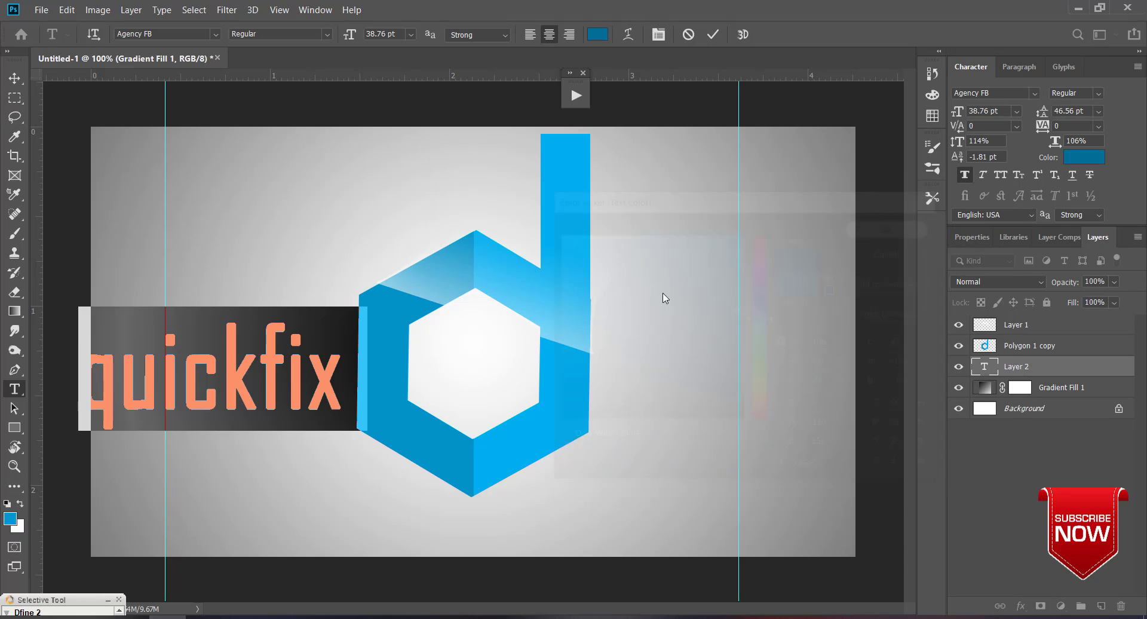
pyautogui.click(14, 77)
# - Scale 'quickfix' to about 40% and place it inside the white hexagon
pyautogui.moveTo(146, 394)
pyautogui.mouseDown()
pyautogui.moveTo(349, 386)
pyautogui.moveTo(201, 395)
pyautogui.mouseUp()
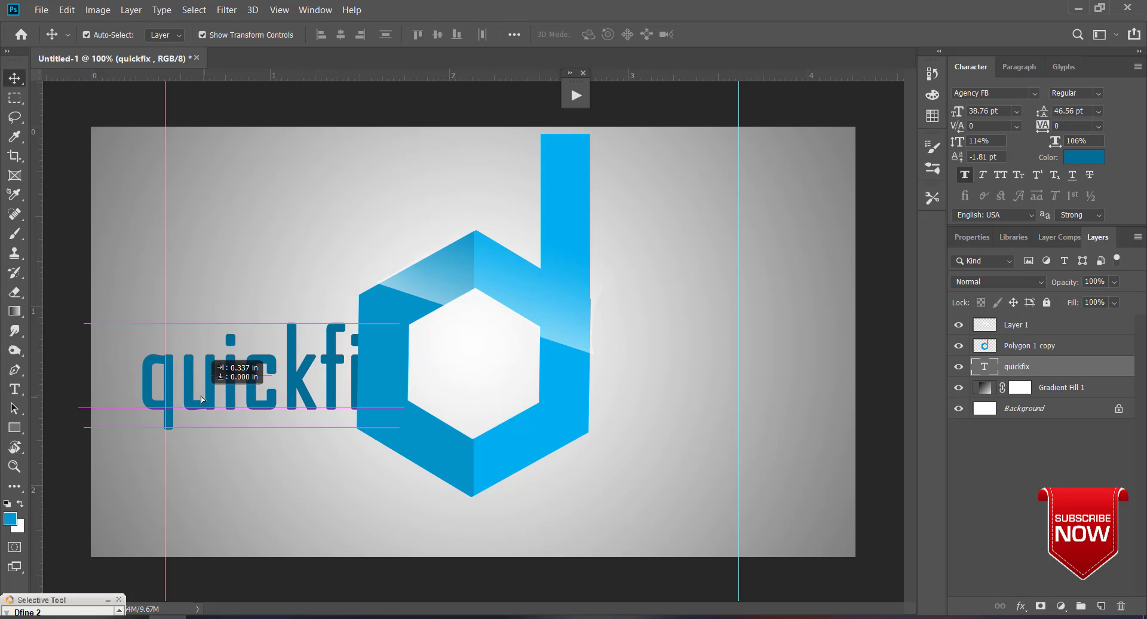
pyautogui.hotkey('ctrl', 't')
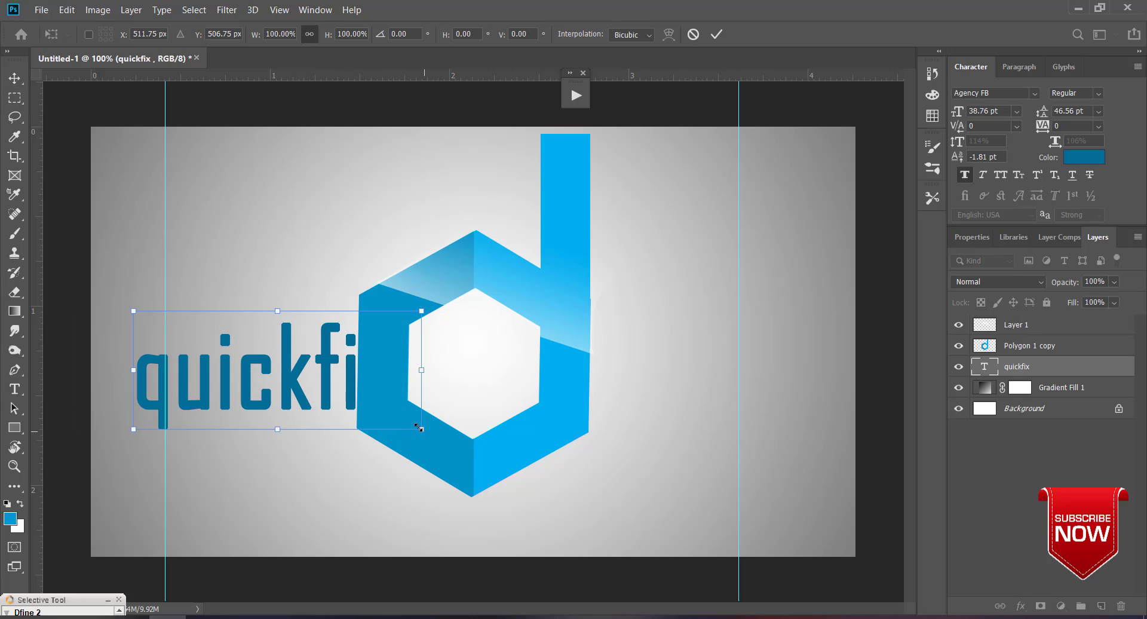
pyautogui.moveTo(418, 427); pyautogui.dragTo(248, 358)
pyautogui.moveTo(164, 348); pyautogui.dragTo(449, 370)
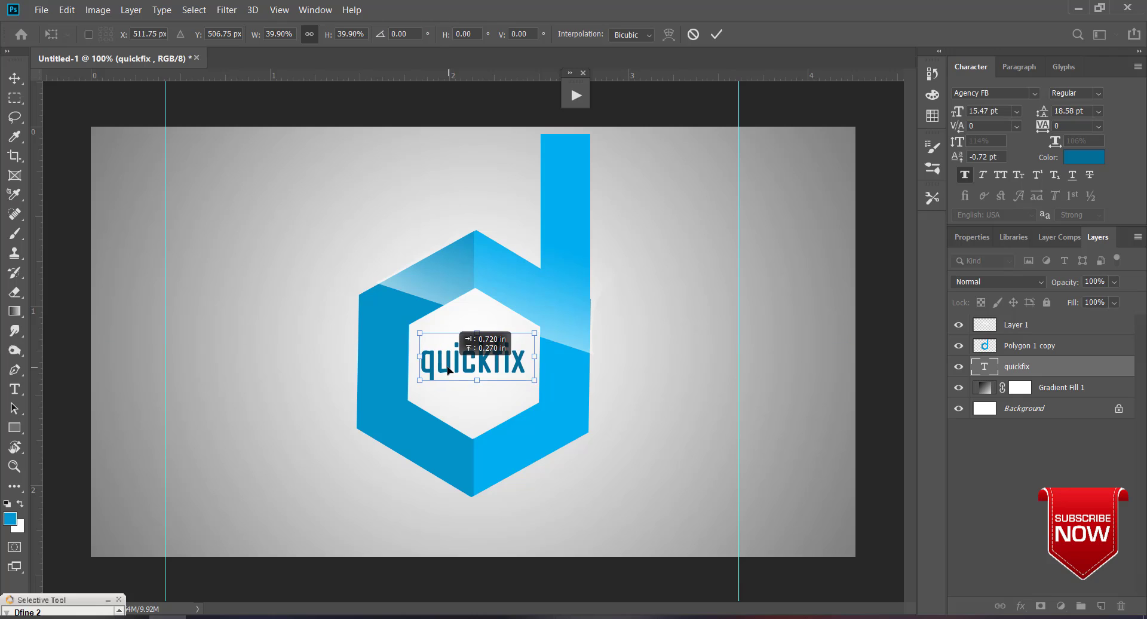
pyautogui.press('Return')
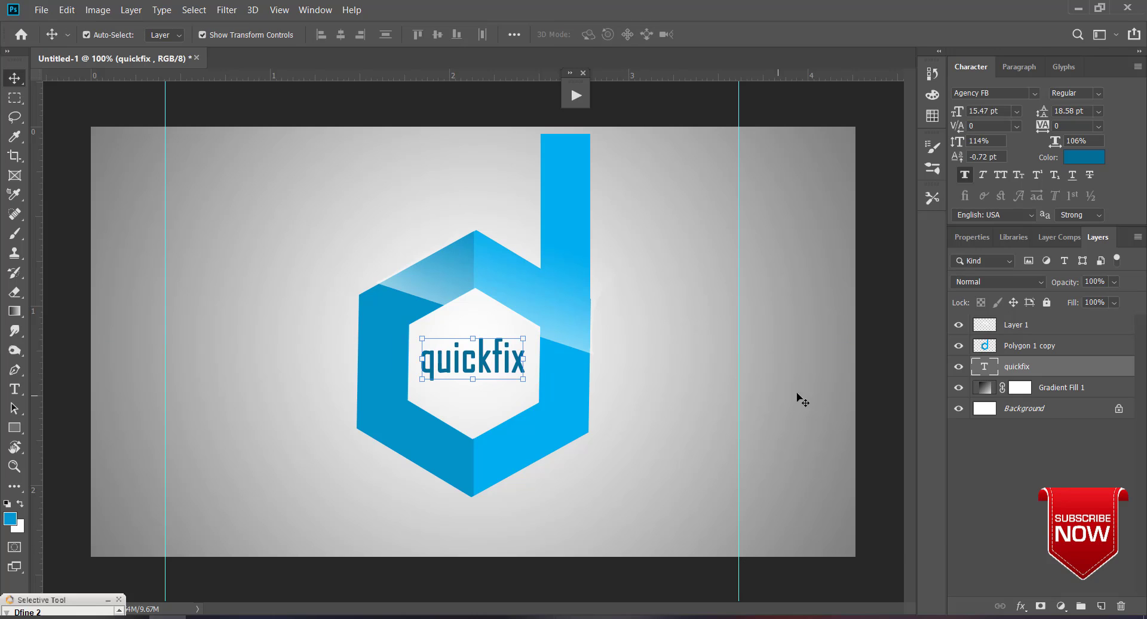
# - Duplicate 'quickfix' as a copy near the canvas's top-left corner
pyautogui.click(801, 397)
pyautogui.click(447, 367)
pyautogui.moveTo(447, 367); pyautogui.dragTo(144, 163)
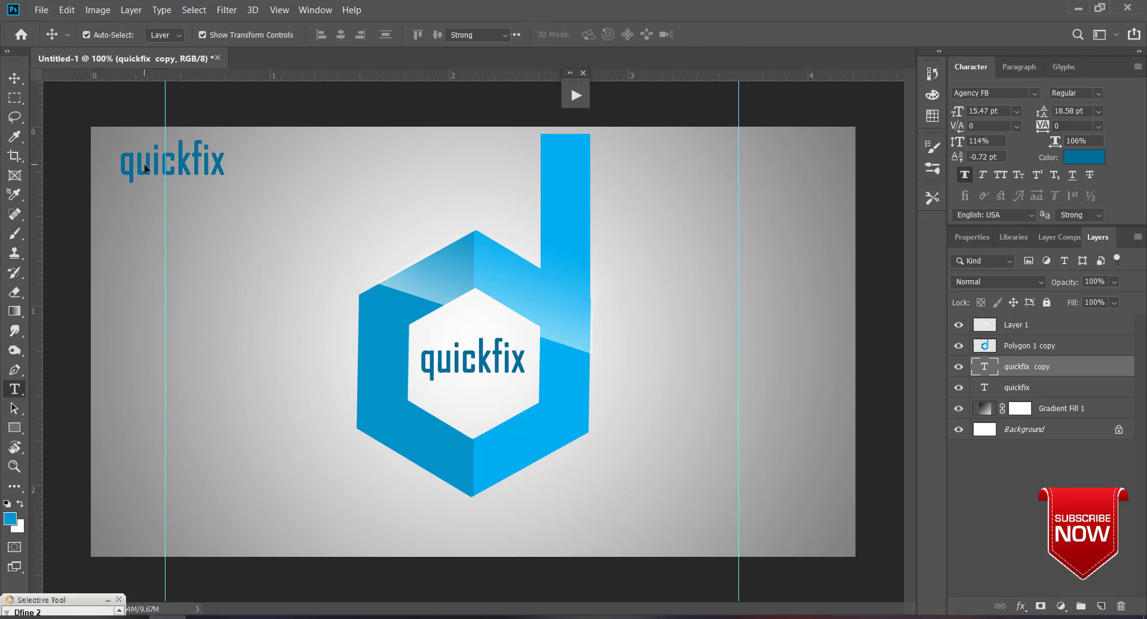
# - Retype the copied text as 'LOGO DESIGNING' and move it to the canvas's lower right
pyautogui.doubleClick(145, 166)
pyautogui.write('LOGO')
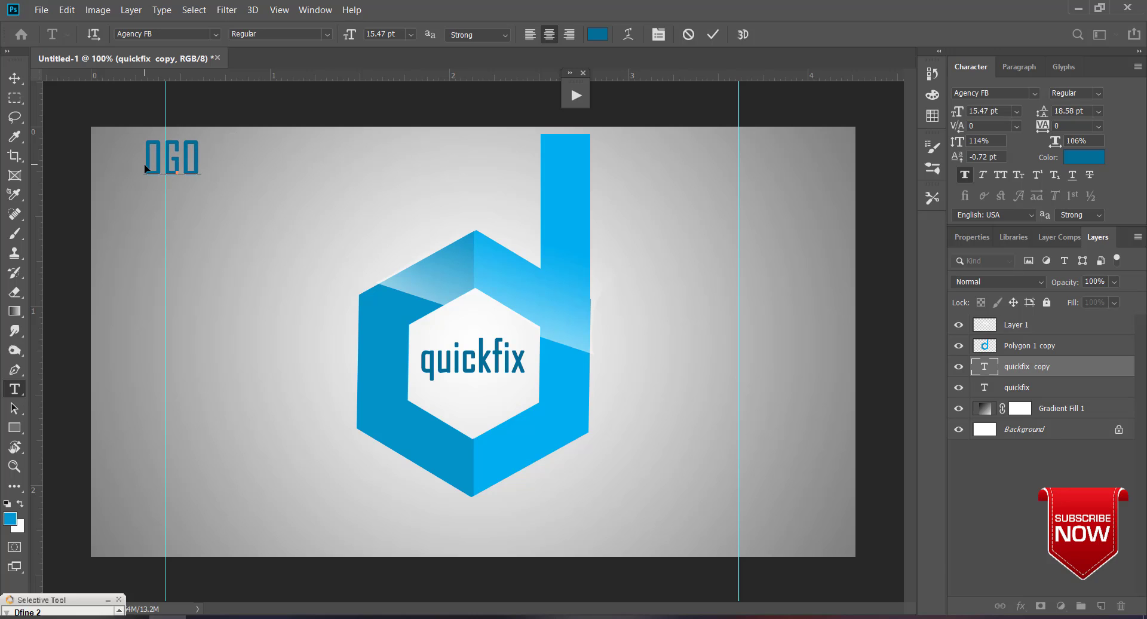
pyautogui.press('BackSpace')
pyautogui.press('BackSpace')
pyautogui.press('BackSpace')
pyautogui.press('BackSpace')
pyautogui.write('LOG')
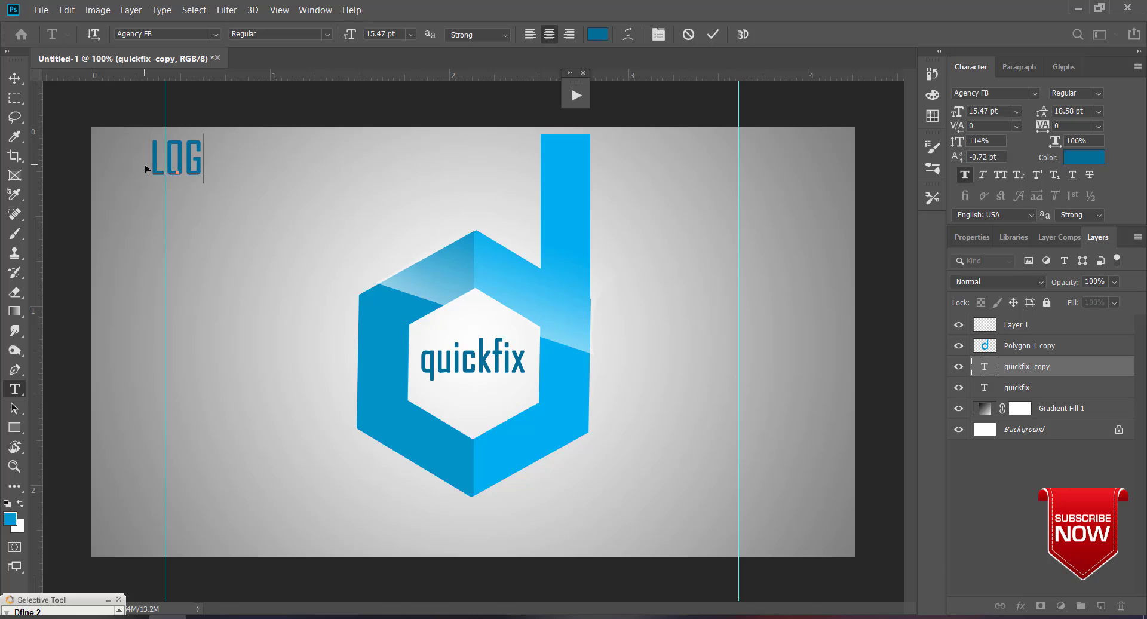
pyautogui.write('O DESIGNI')
pyautogui.write('NG')
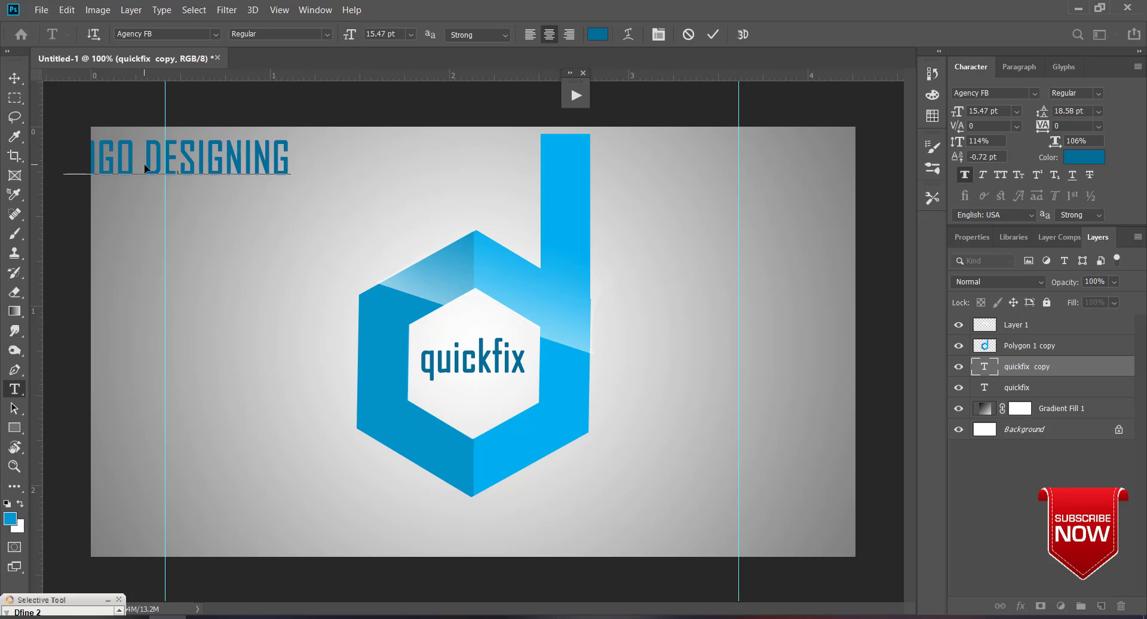
pyautogui.click(14, 78)
pyautogui.moveTo(307, 162)
pyautogui.mouseDown()
pyautogui.moveTo(759, 470)
pyautogui.moveTo(863, 577)
pyautogui.mouseUp()
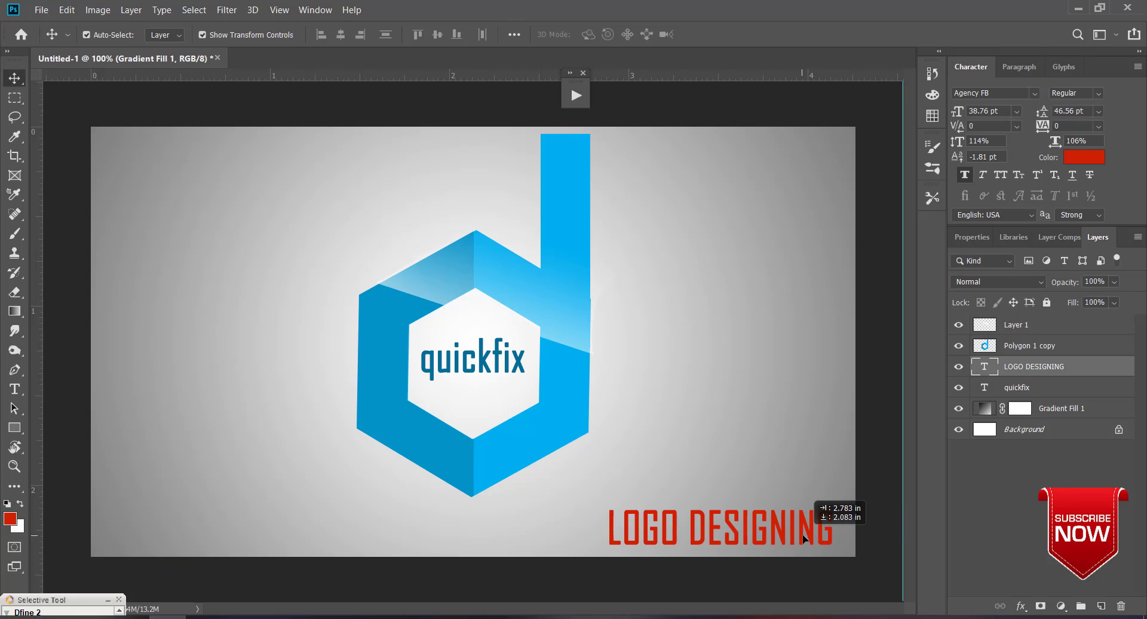
# - Colour the LOGO DESIGNING text black (#000000)
pyautogui.doubleClick(985, 366)
pyautogui.click(10, 519)
pyautogui.write('000000')
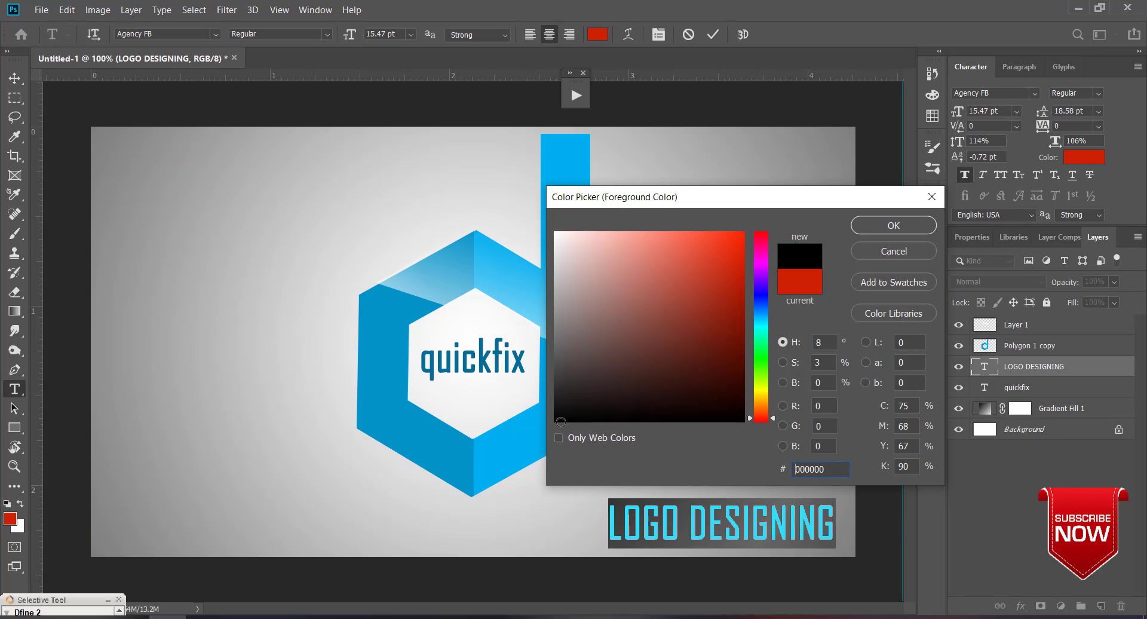
pyautogui.click(884, 227)
pyautogui.click(15, 77)
pyautogui.click(137, 186)
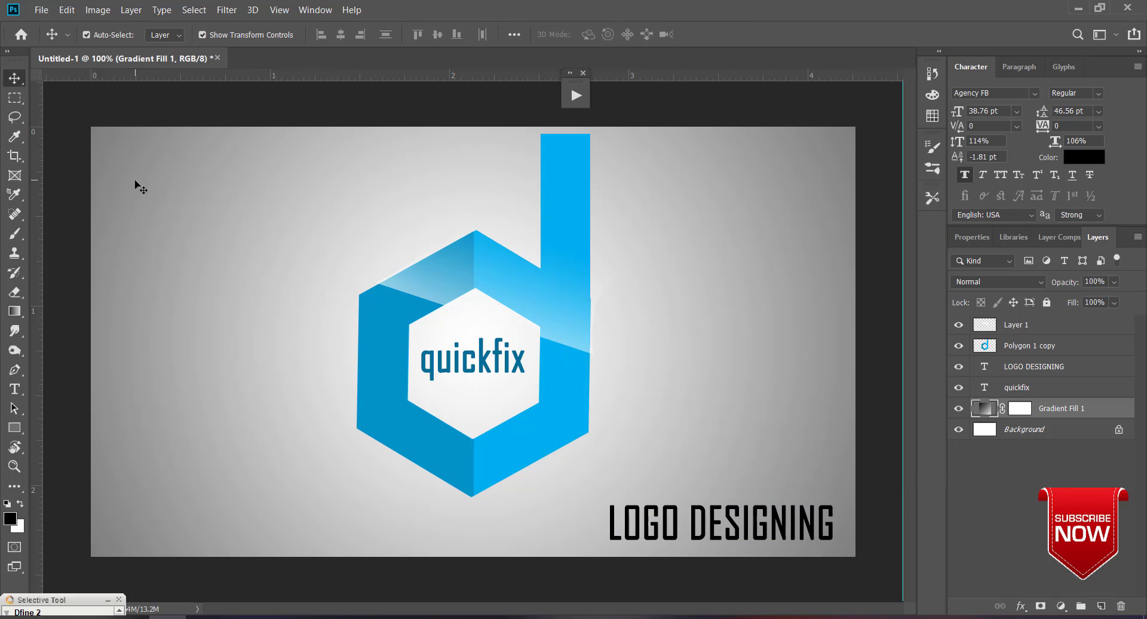